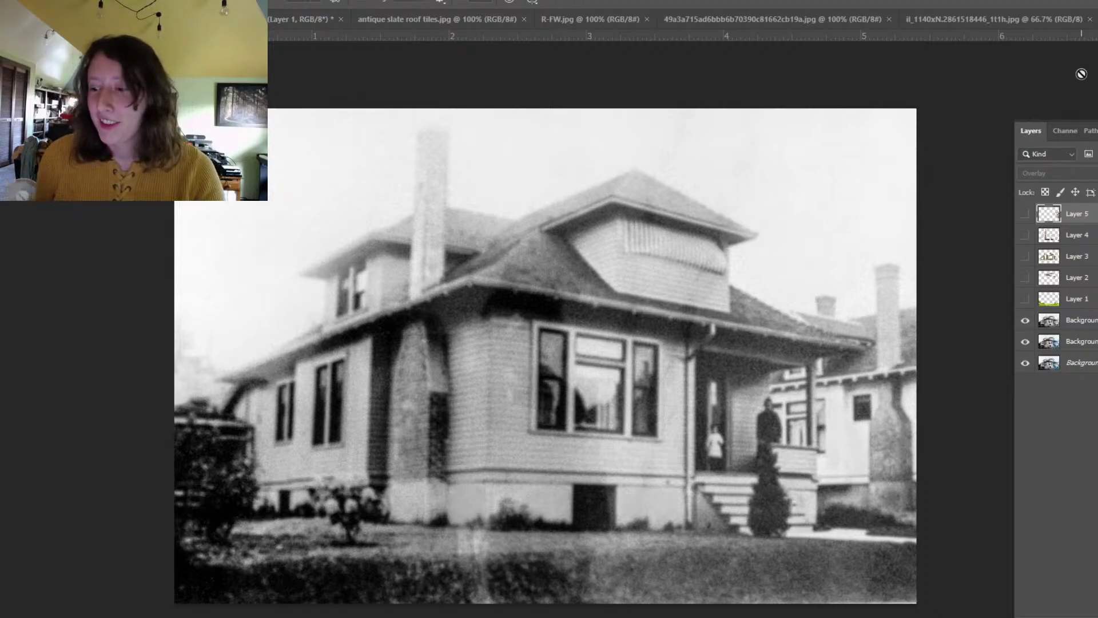
# Step: Hide the two upper background copies and show them again to compare the original scan with the cleaned-up photo
pyautogui.click(1024, 320)
pyautogui.click(1024, 341)
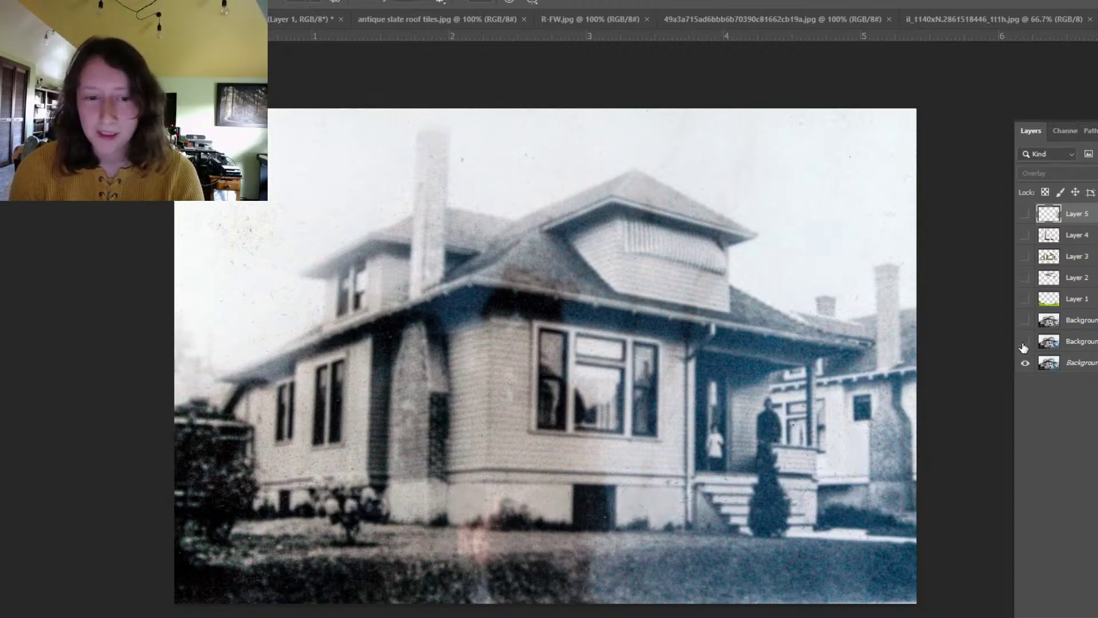
pyautogui.click(1024, 342)
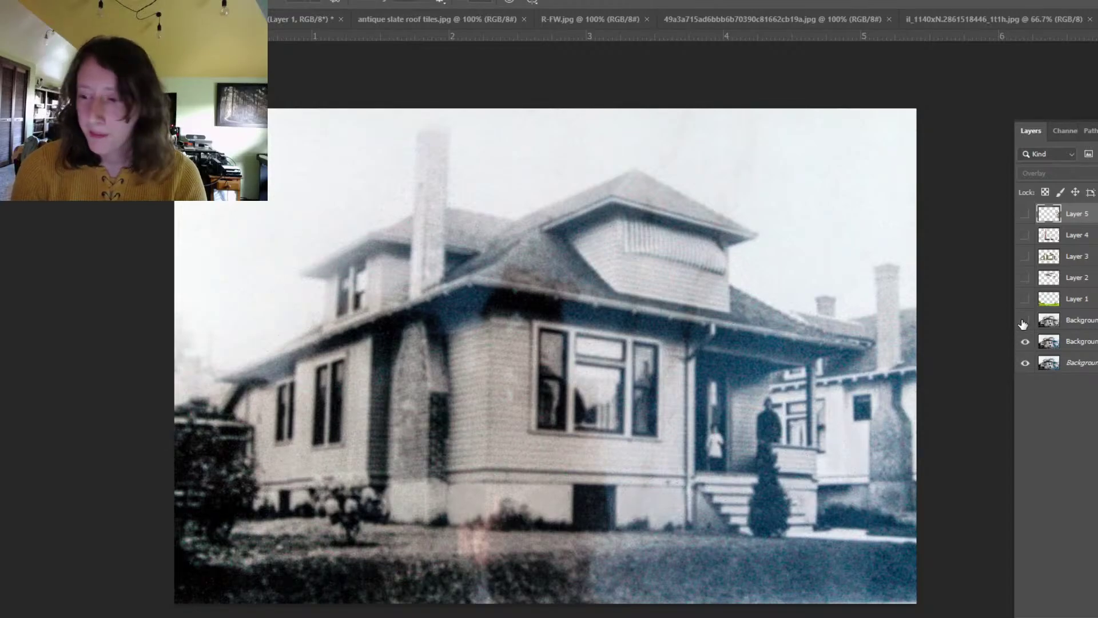
pyautogui.click(1025, 321)
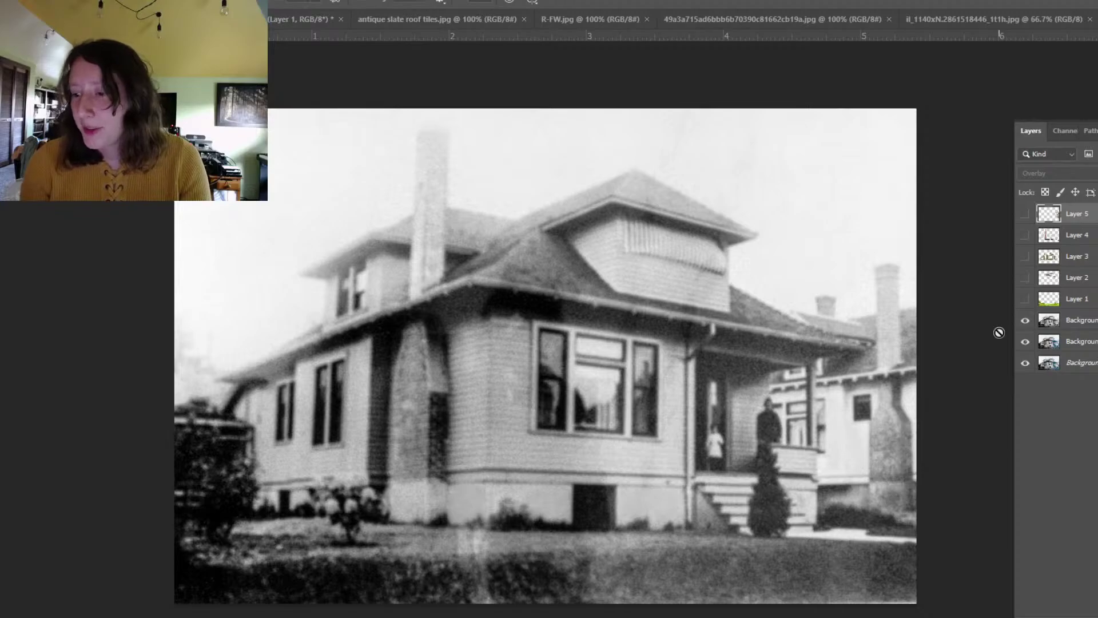
# Step: Show Layer 1 with the lawn and plant colours, and compare the old photo with the present-day house photo
pyautogui.click(1023, 301)
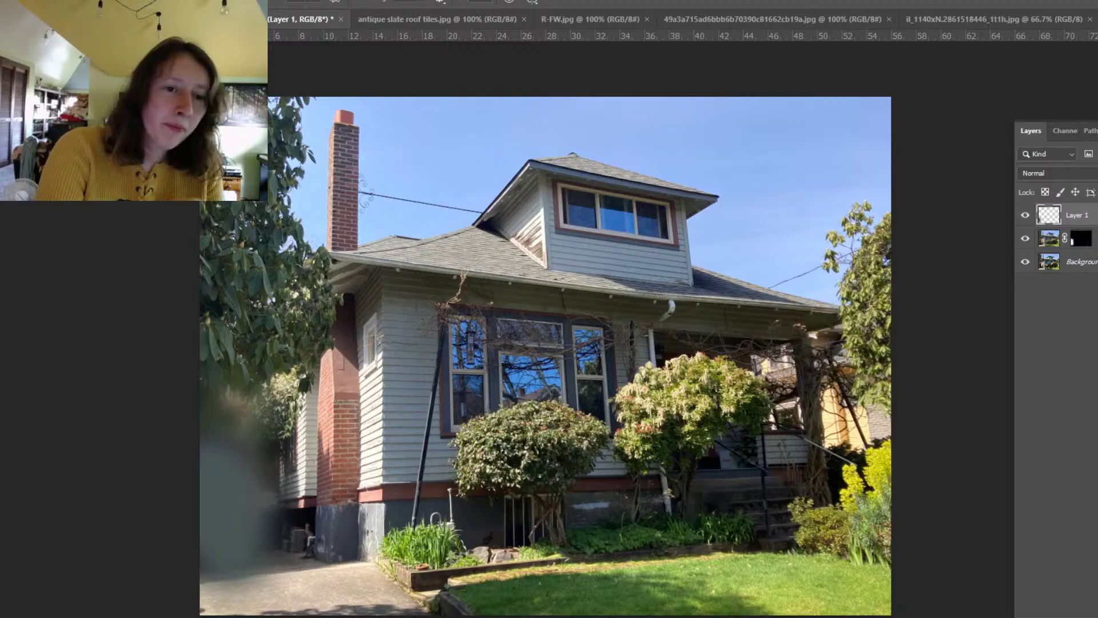
pyautogui.click(300, 19)
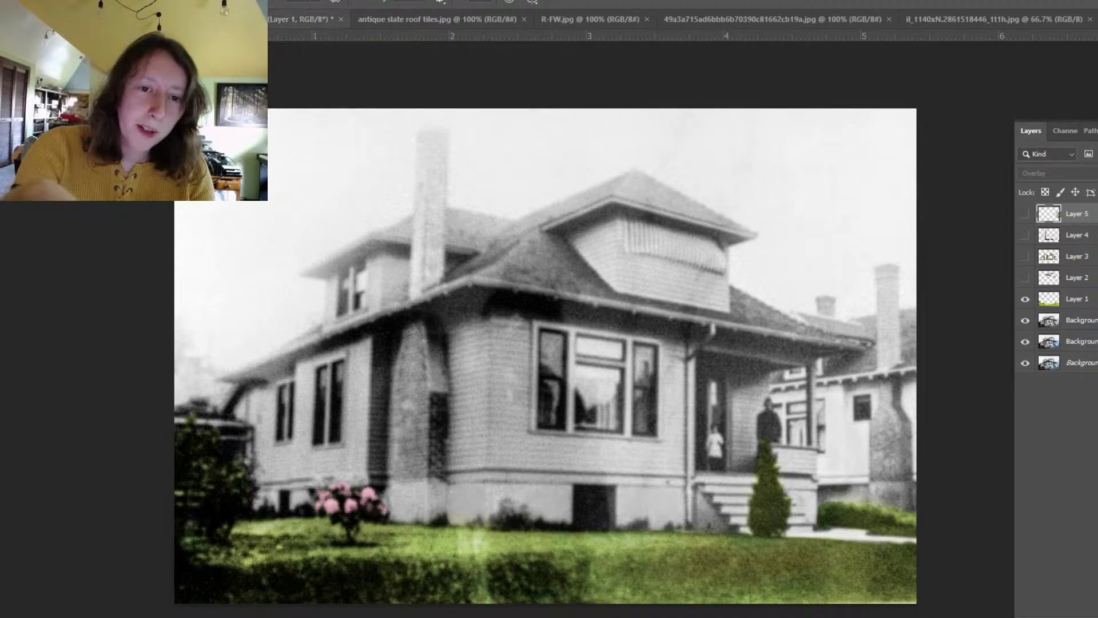
pyautogui.click(255, 20)
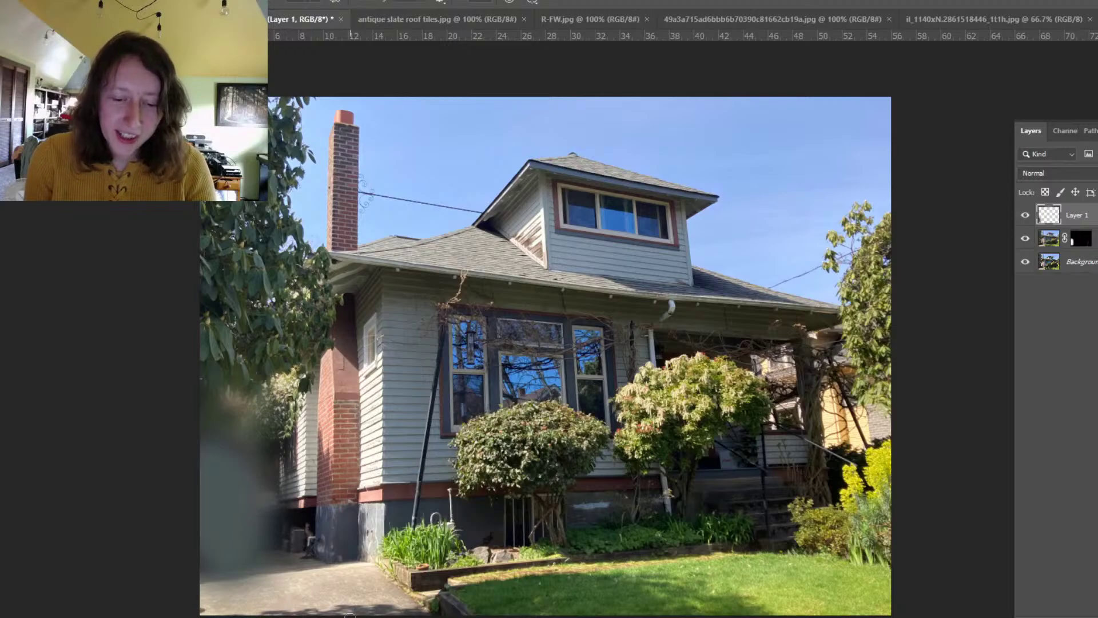
pyautogui.hotkey('ctrl', 'shift', 'Tab')
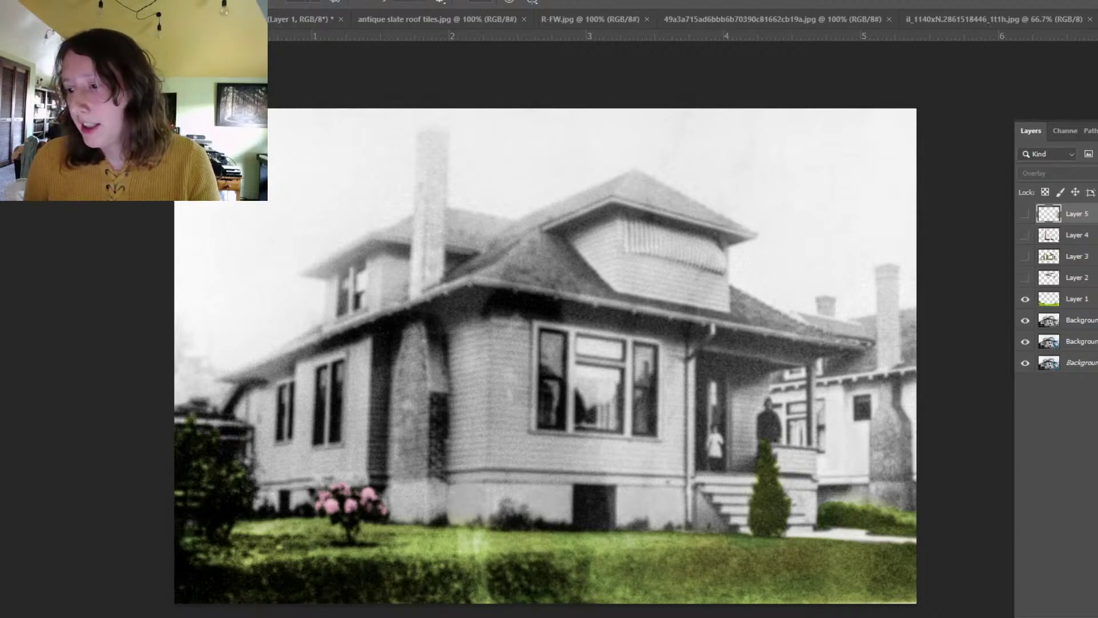
# Step: Select and show the roof colour on Layer 2, checking it against the antique slate roof tiles reference image
pyautogui.click(1048, 280)
pyautogui.click(1025, 277)
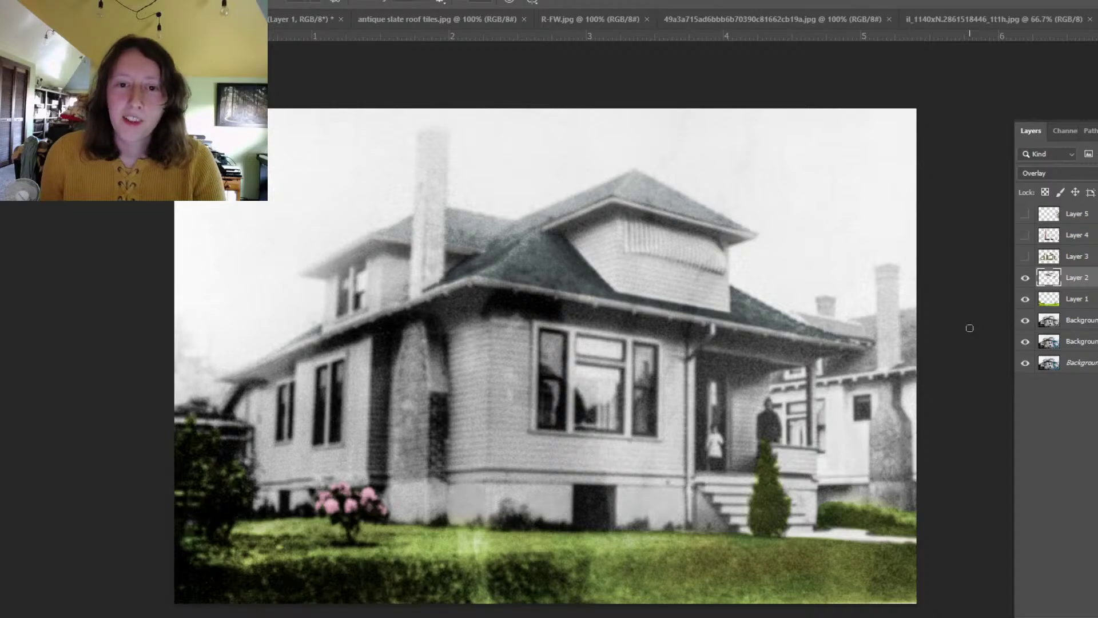
pyautogui.click(399, 19)
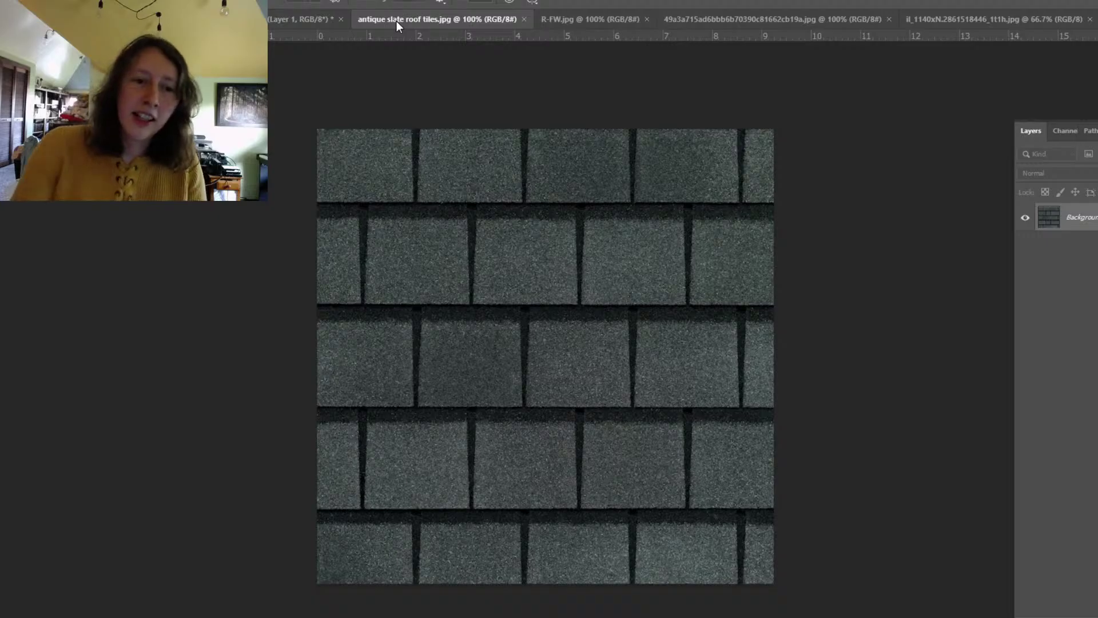
pyautogui.click(137, 21)
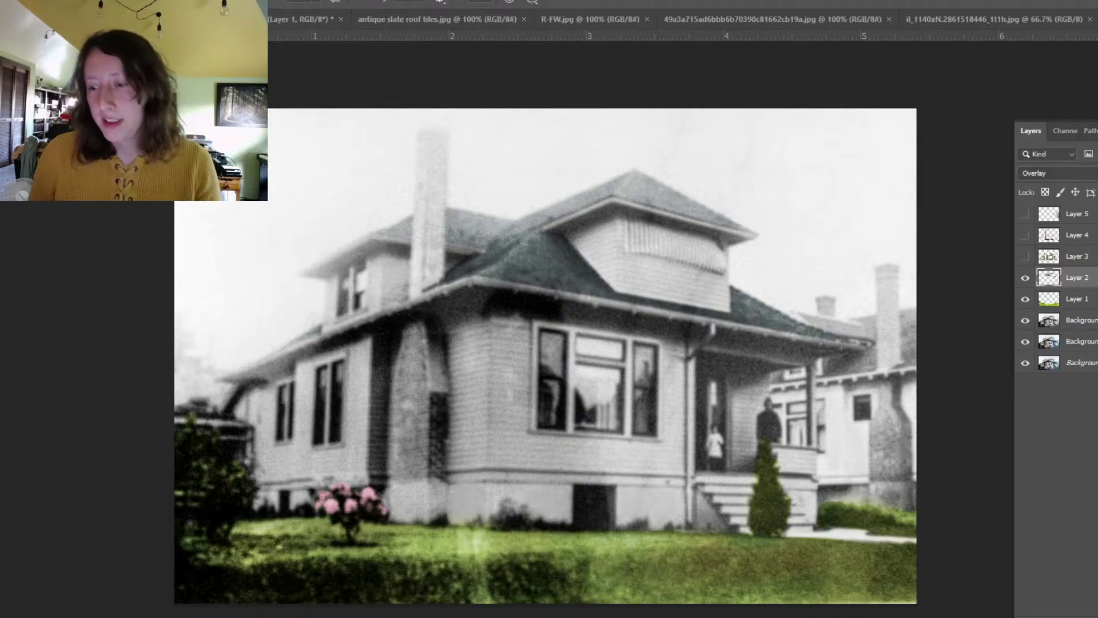
# Step: Show the colour on Layers 3, 4 and 5, comparing the house with its present-day photo along the way
pyautogui.click(1025, 256)
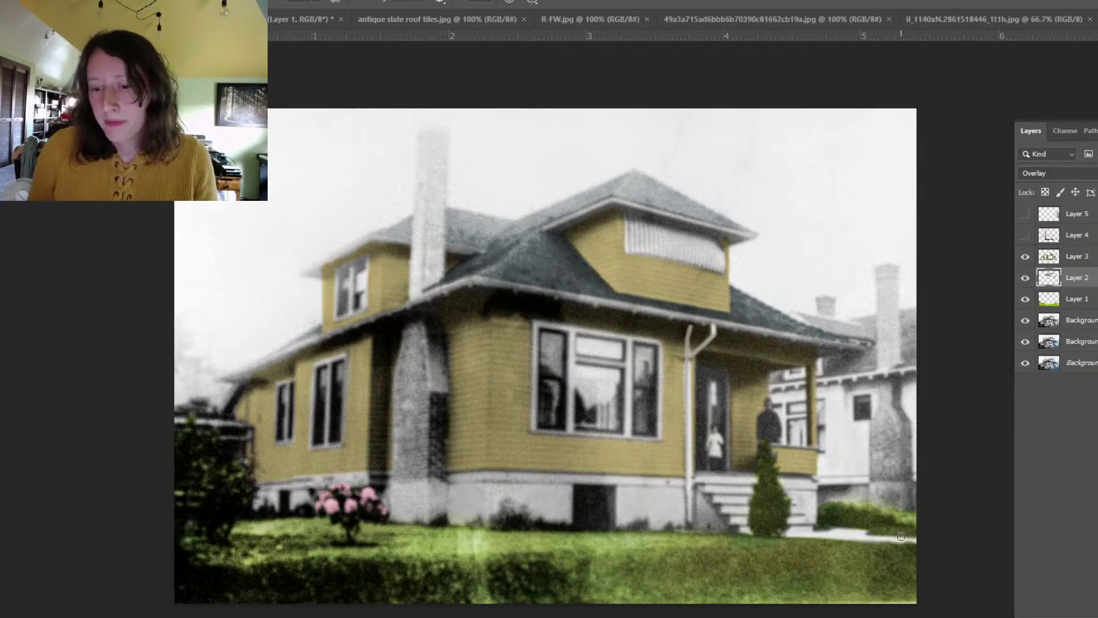
pyautogui.click(1024, 235)
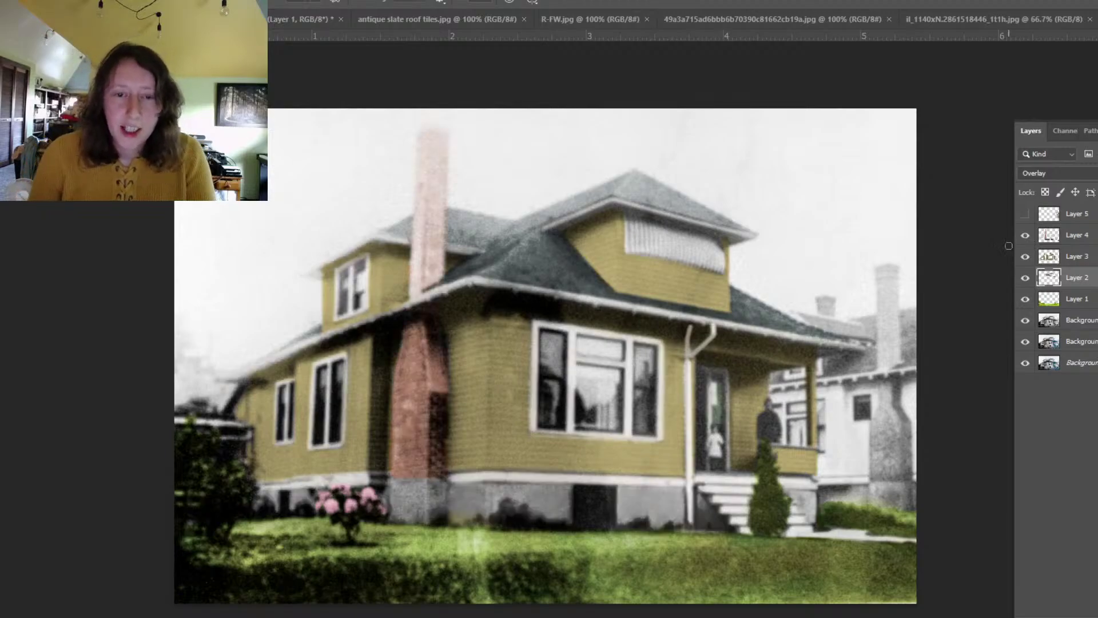
pyautogui.hotkey('ctrl', 'Tab')
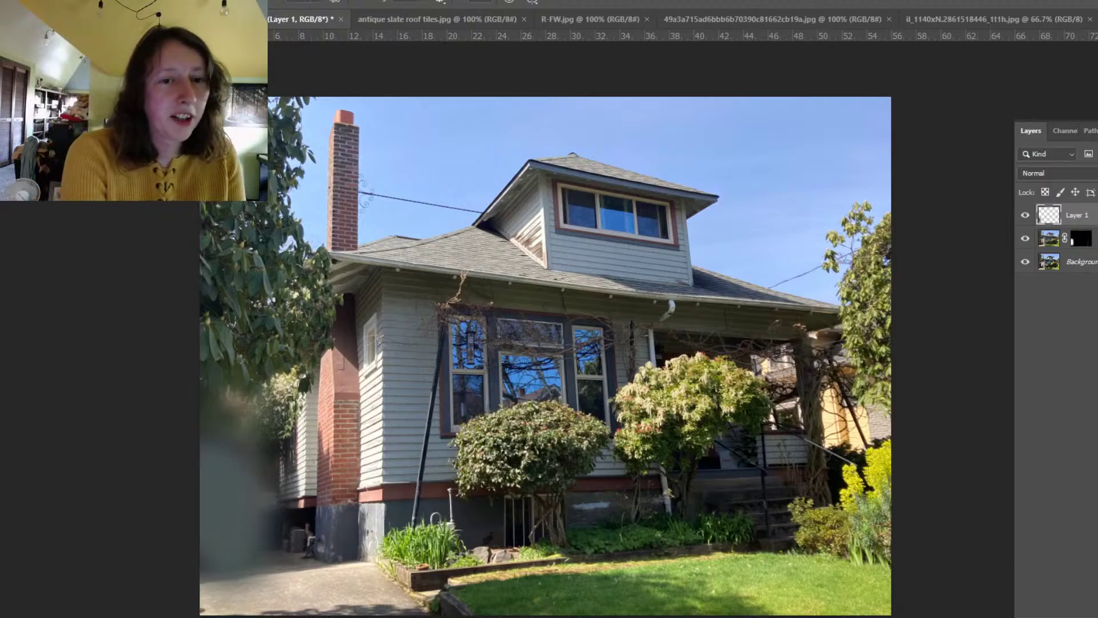
pyautogui.hotkey('ctrl', 'shift', 'Tab')
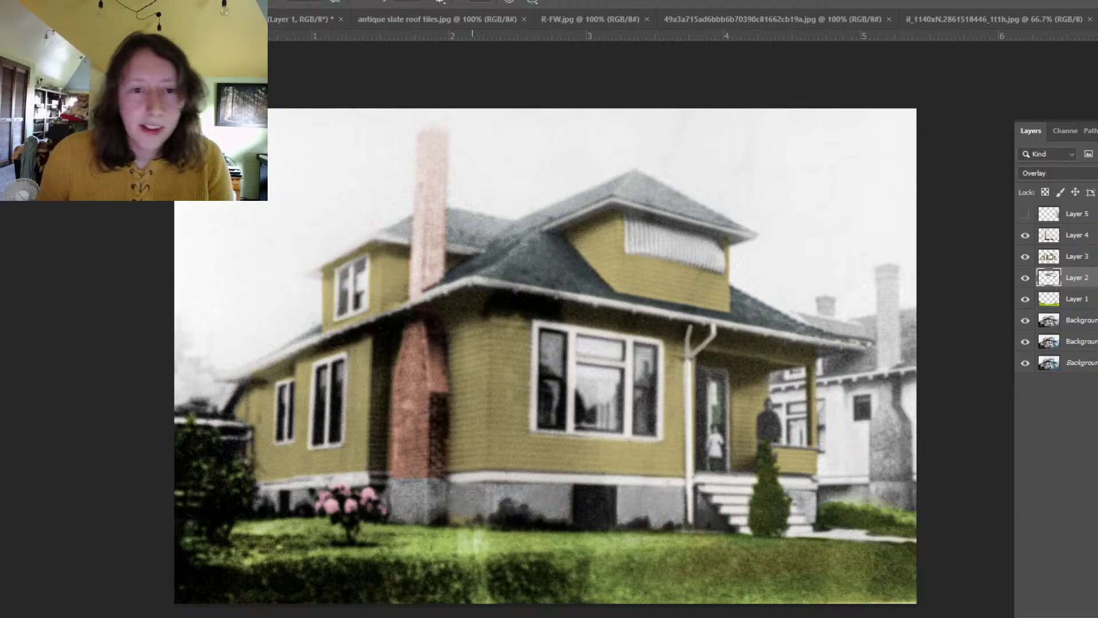
pyautogui.click(298, 19)
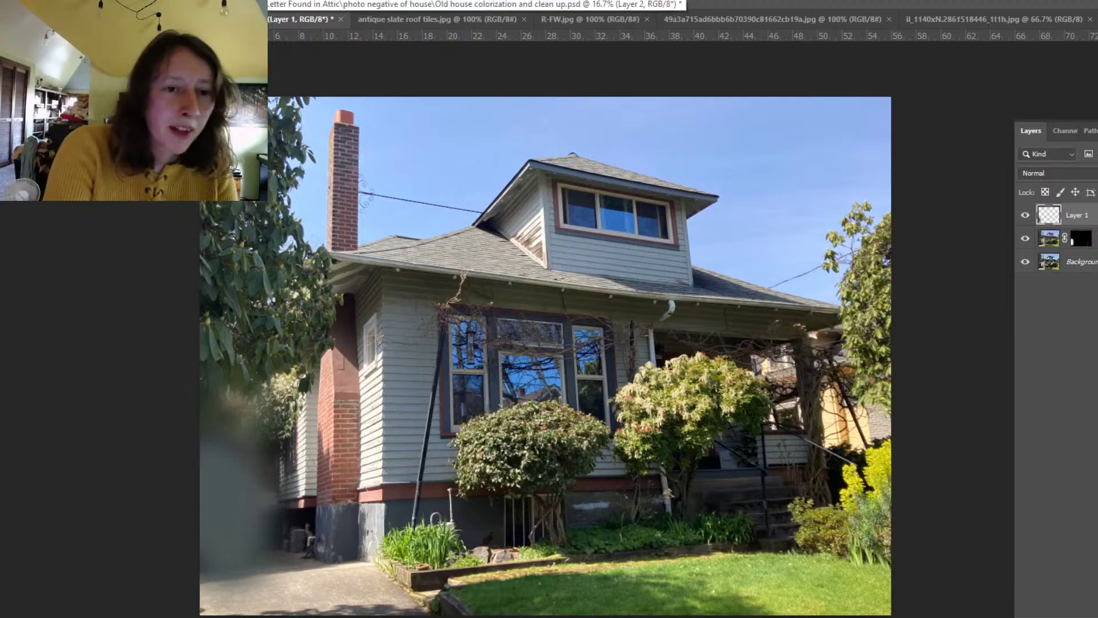
pyautogui.click(172, 19)
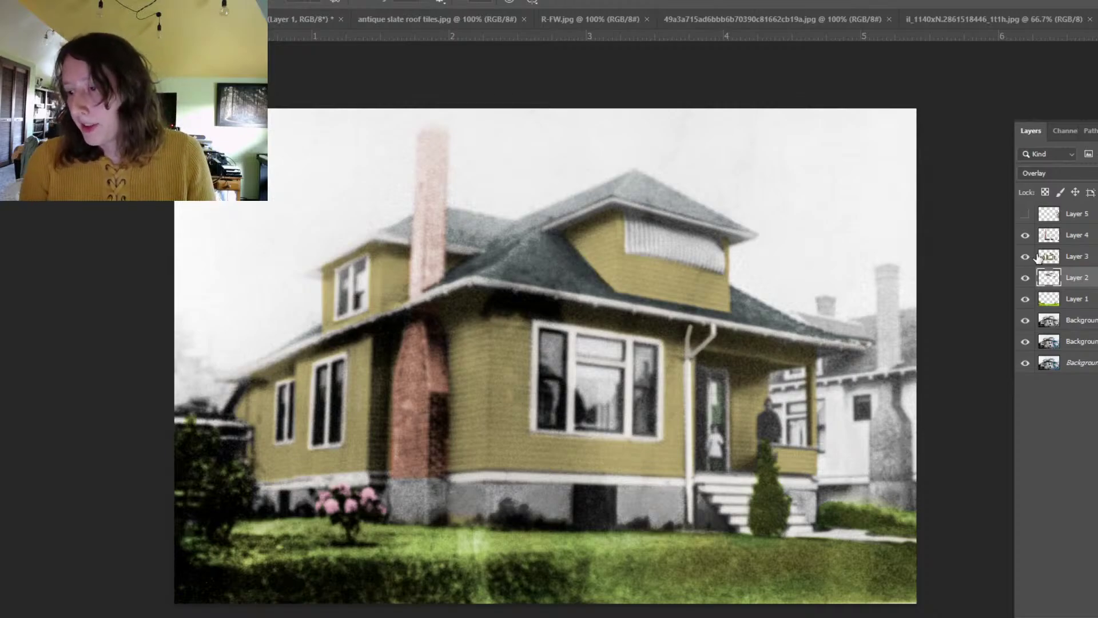
pyautogui.click(1047, 217)
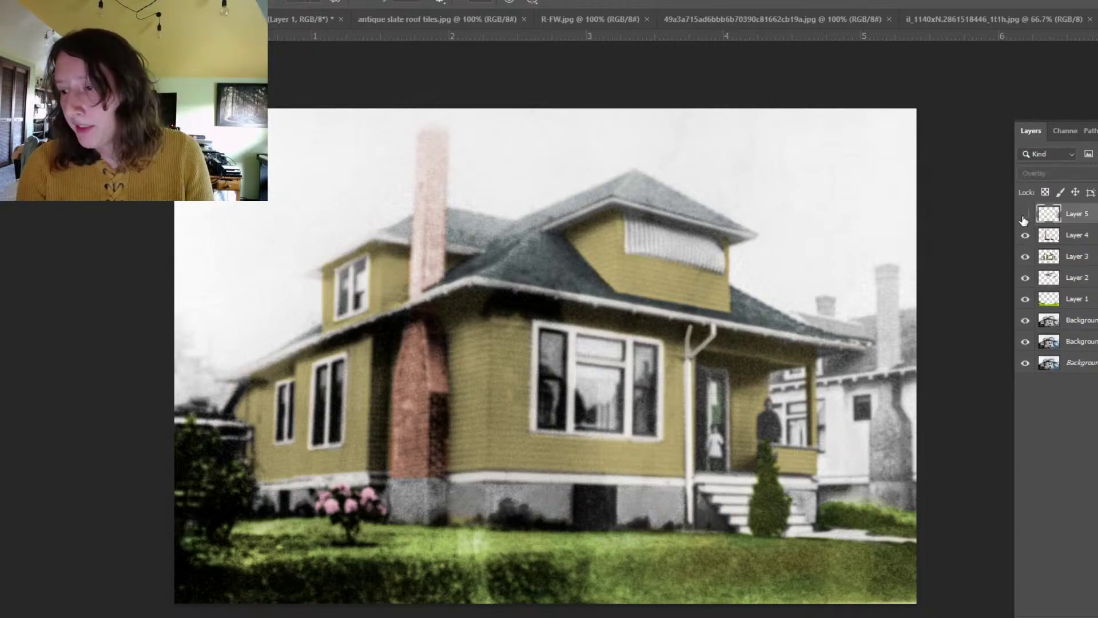
pyautogui.click(1024, 214)
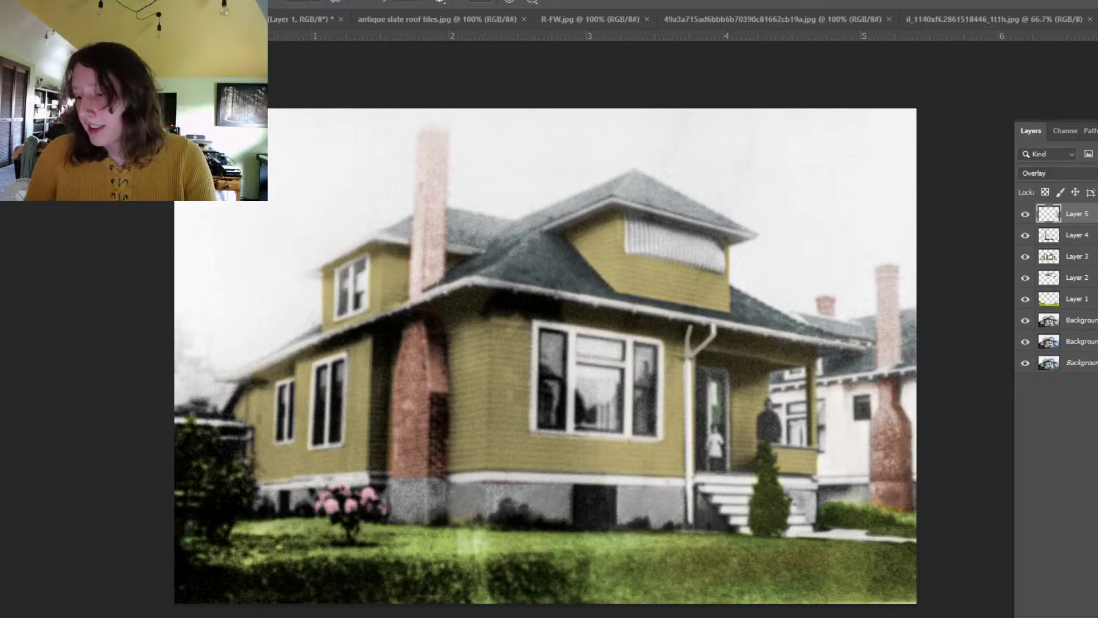
# Step: Add a new layer above Layer 5 and set its blending mode to Overlay
pyautogui.hotkey('ctrl', 'alt', 'shift', 'n')
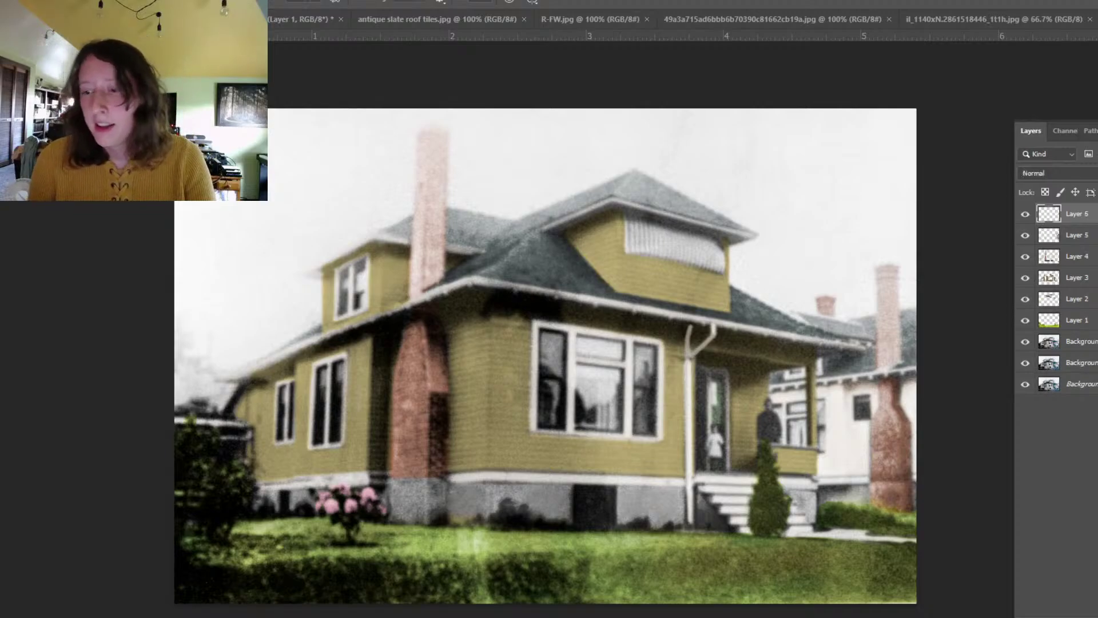
pyautogui.click(1061, 172)
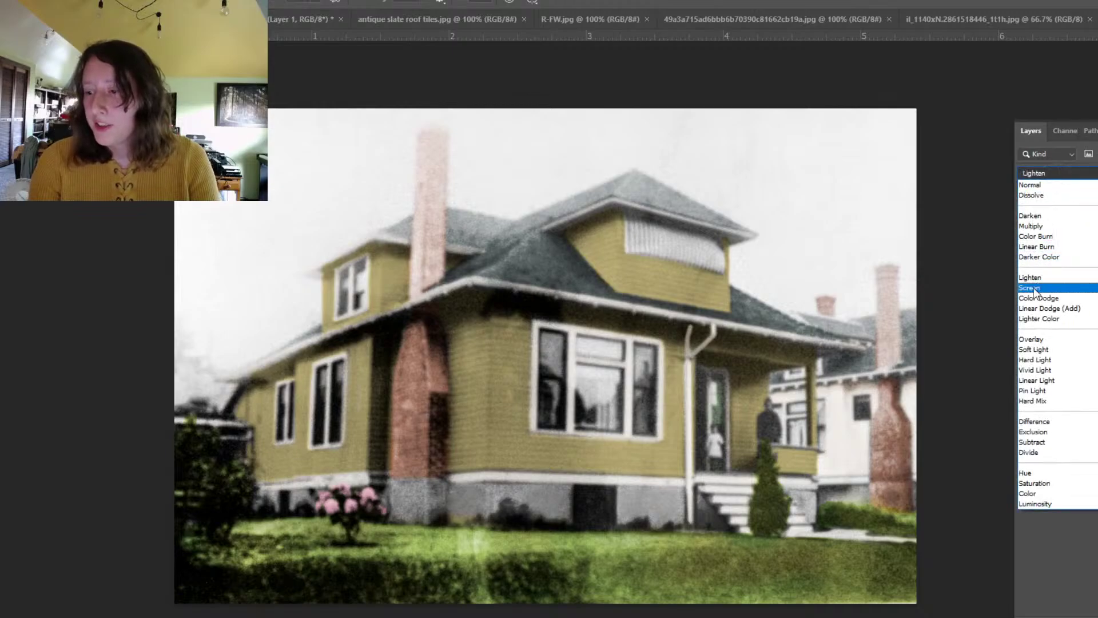
pyautogui.click(1033, 340)
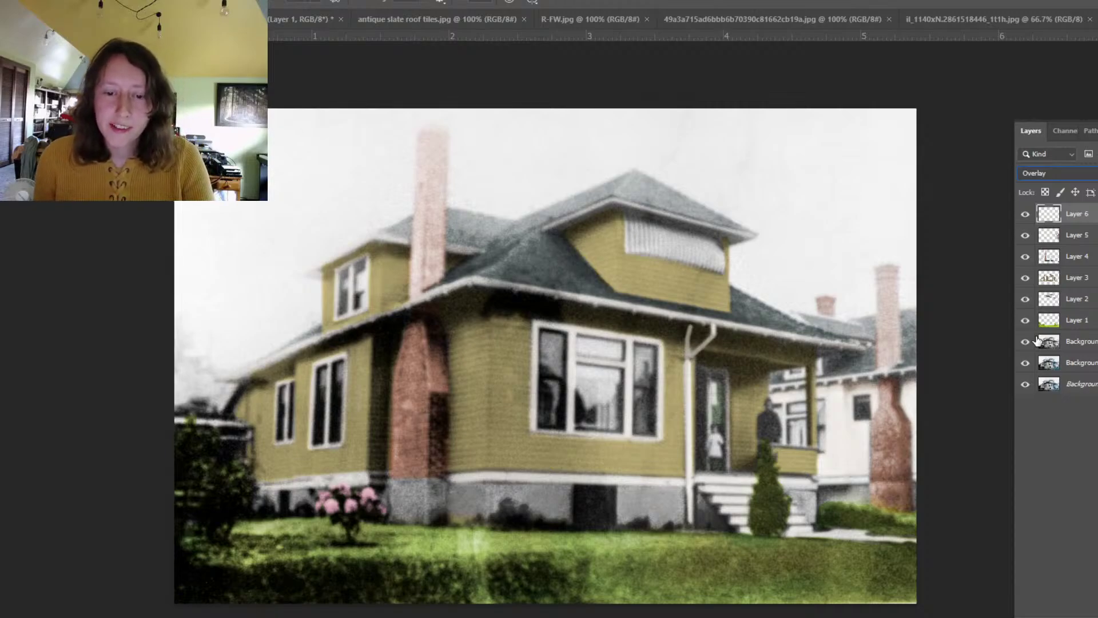
# Step: Try Hard Light as the new layer's blending mode and return it to Overlay
pyautogui.click(1084, 174)
pyautogui.scroll(5, 1085, 175)
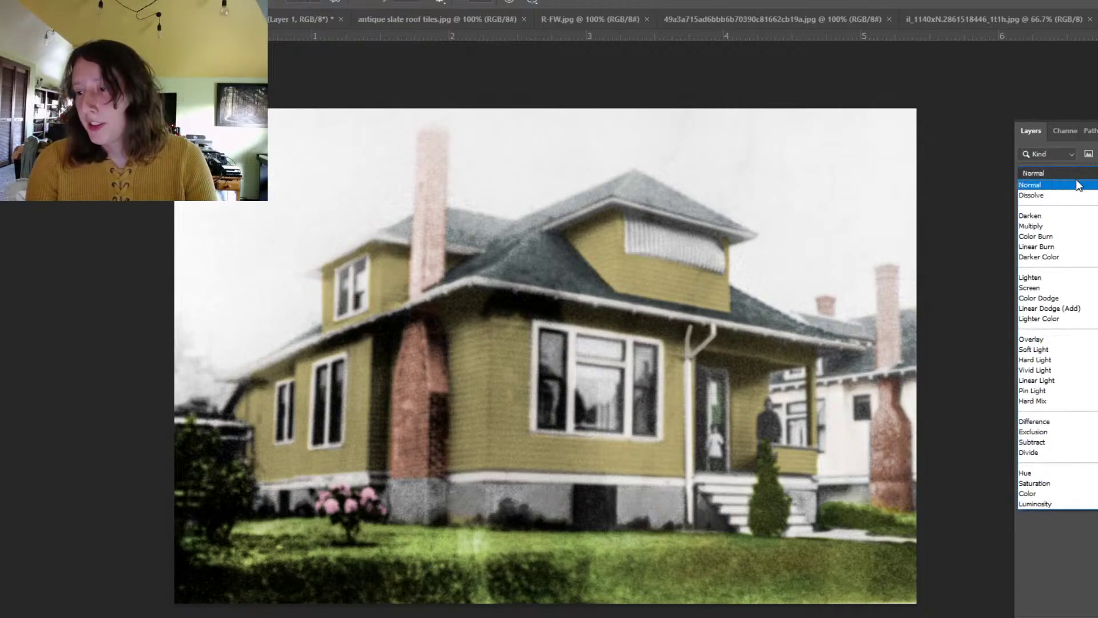
pyautogui.press('Escape')
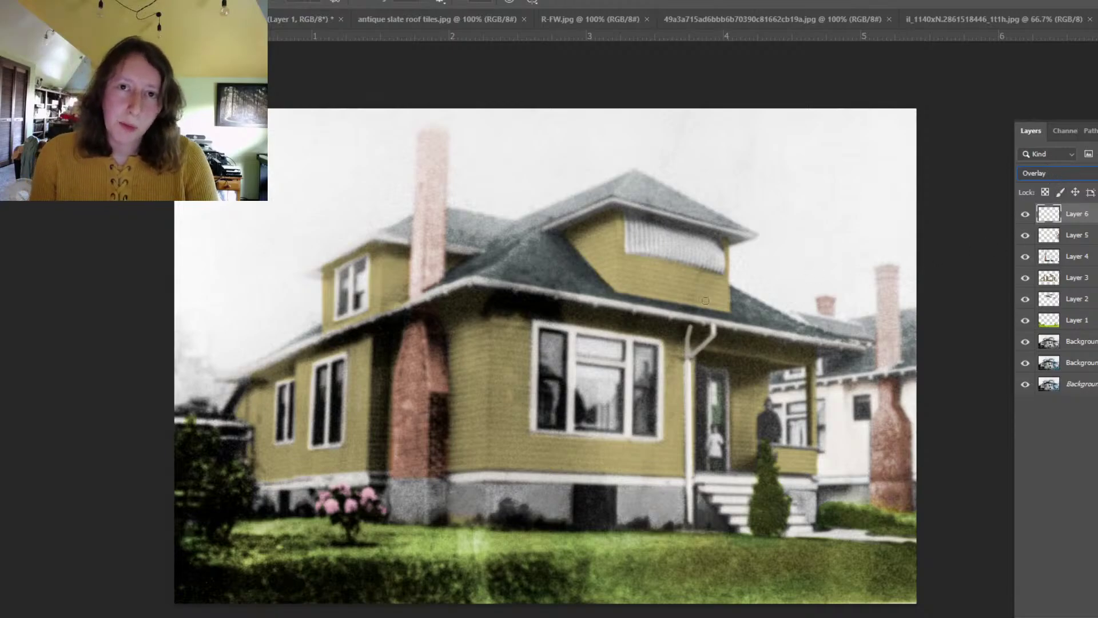
pyautogui.click(1063, 173)
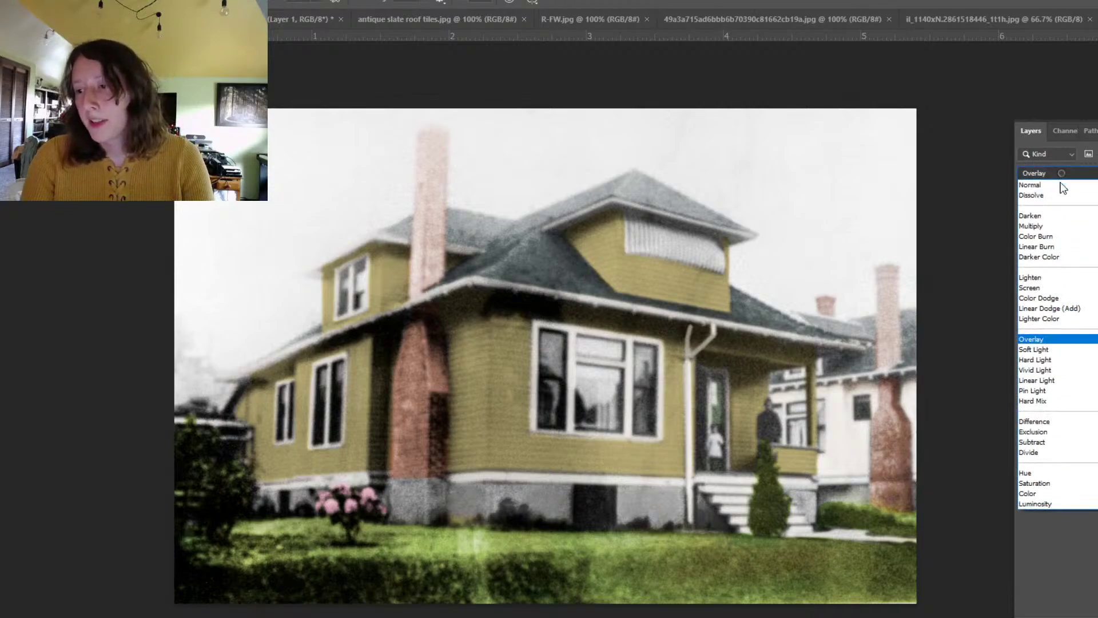
pyautogui.click(1045, 360)
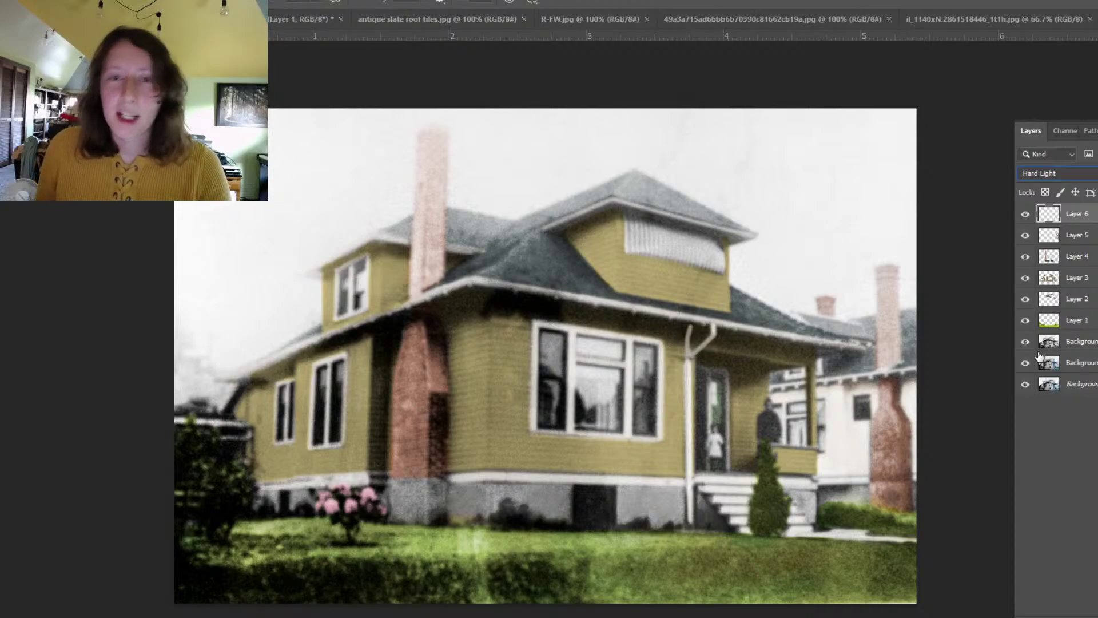
pyautogui.click(1072, 173)
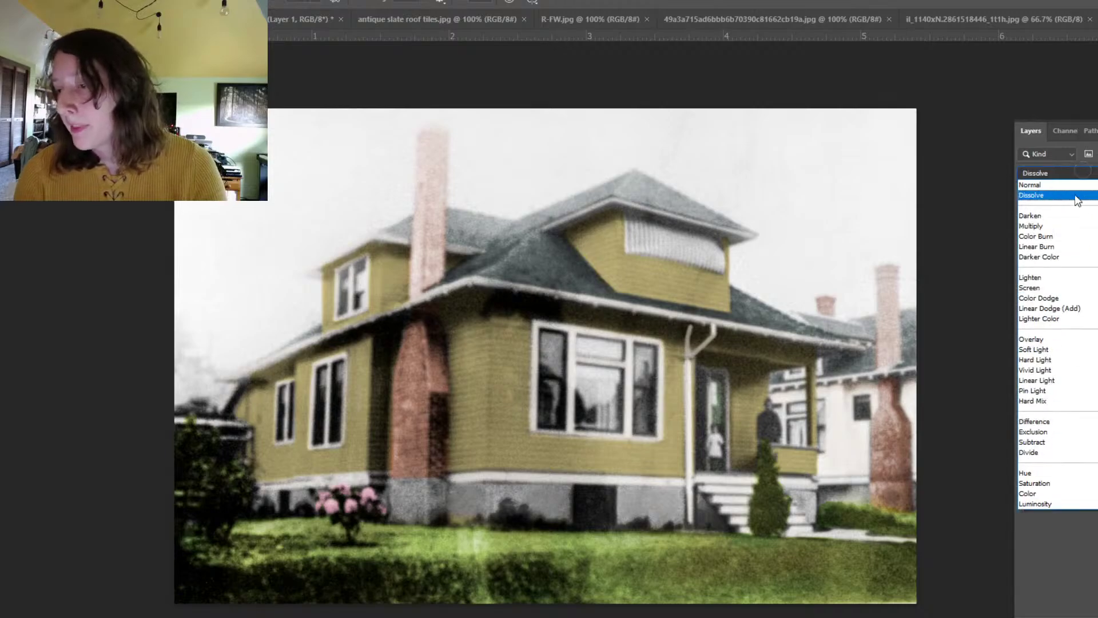
pyautogui.click(1032, 340)
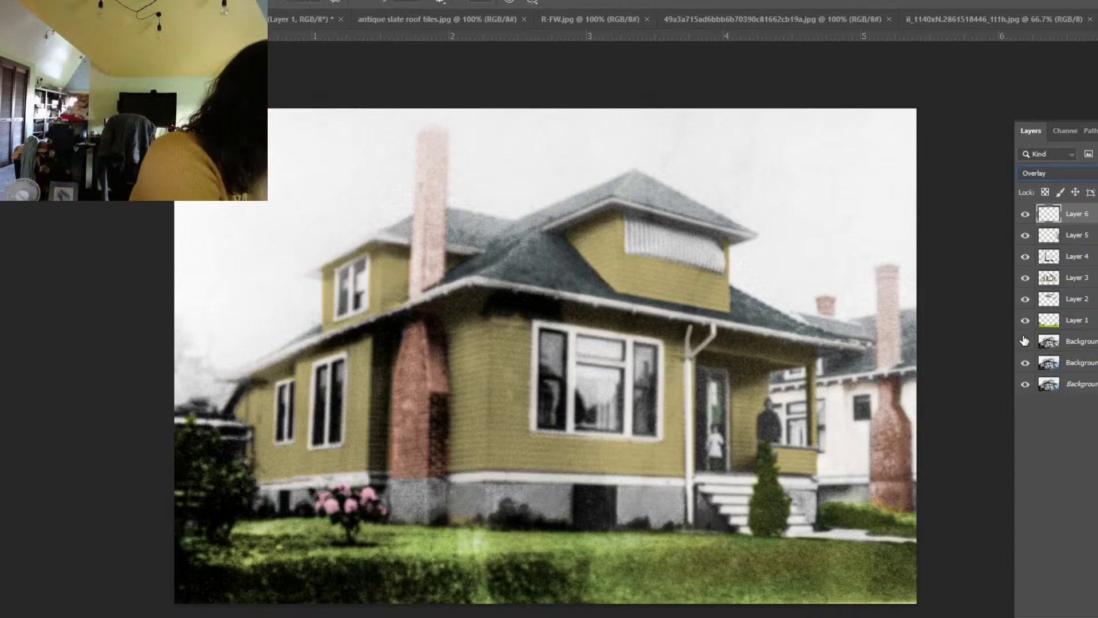
# Step: Hide the panels and examine the striped awning on the front roof dormer up close
pyautogui.hotkey('ctrl', '+')
pyautogui.hotkey('ctrl', '+')
pyautogui.hotkey('ctrl', '+')
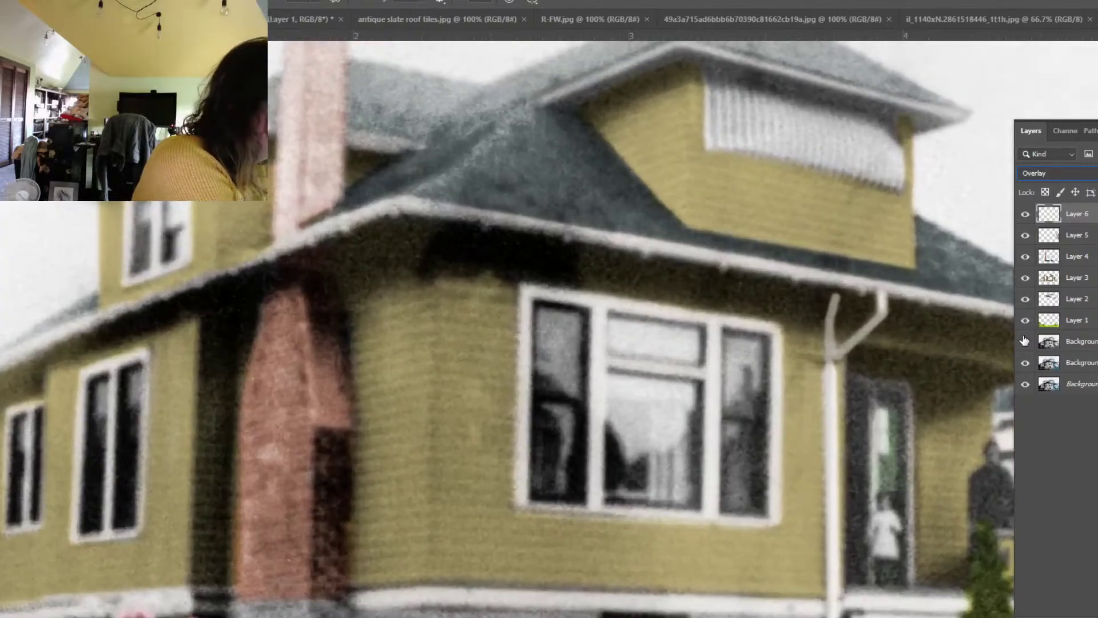
pyautogui.hotkey('ctrl', '+')
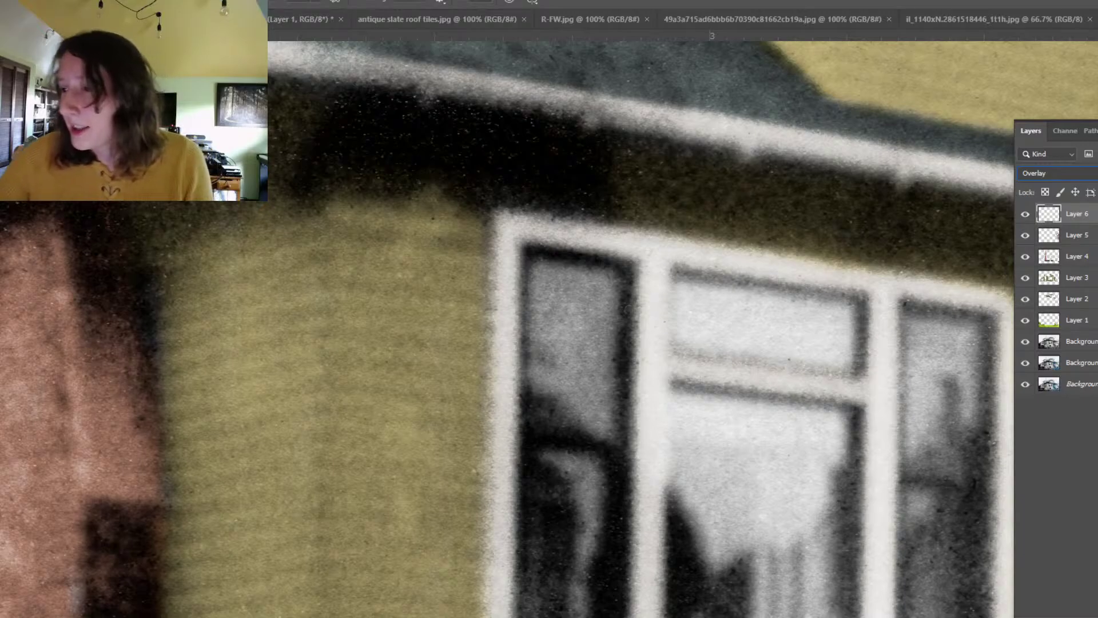
pyautogui.hotkey('shift', 'Tab')
pyautogui.scroll(7, 549, 329)
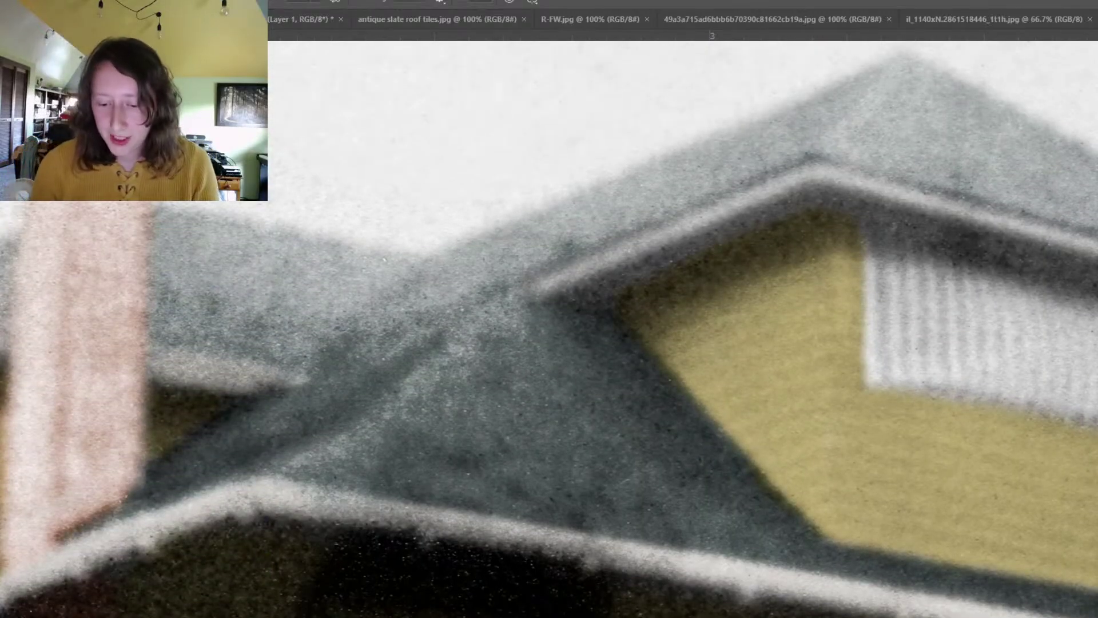
pyautogui.hscroll(8, 549, 329)
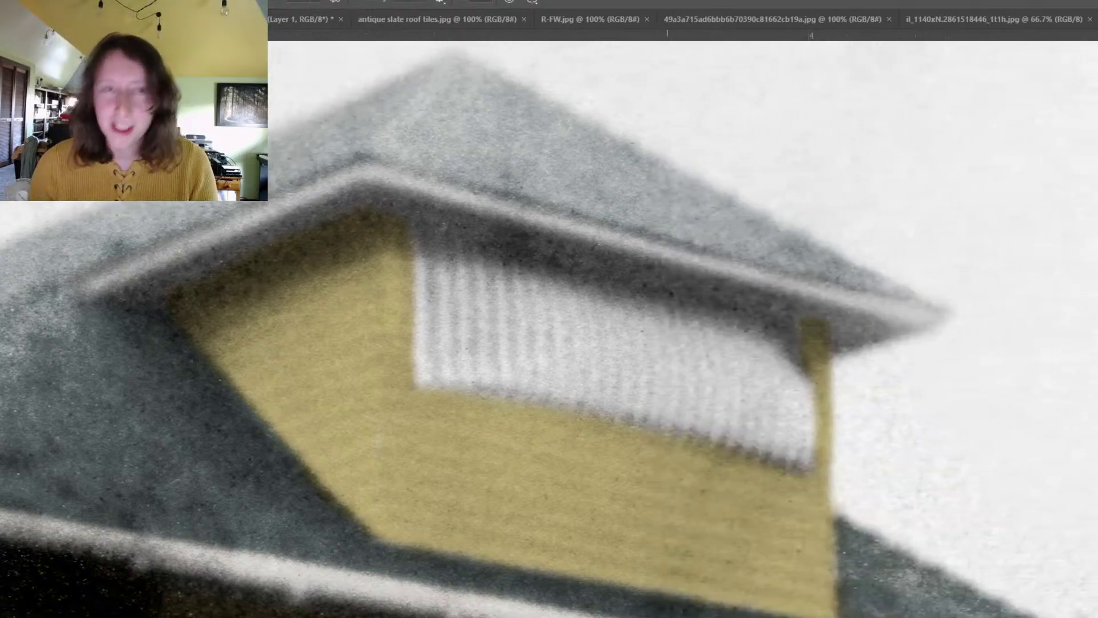
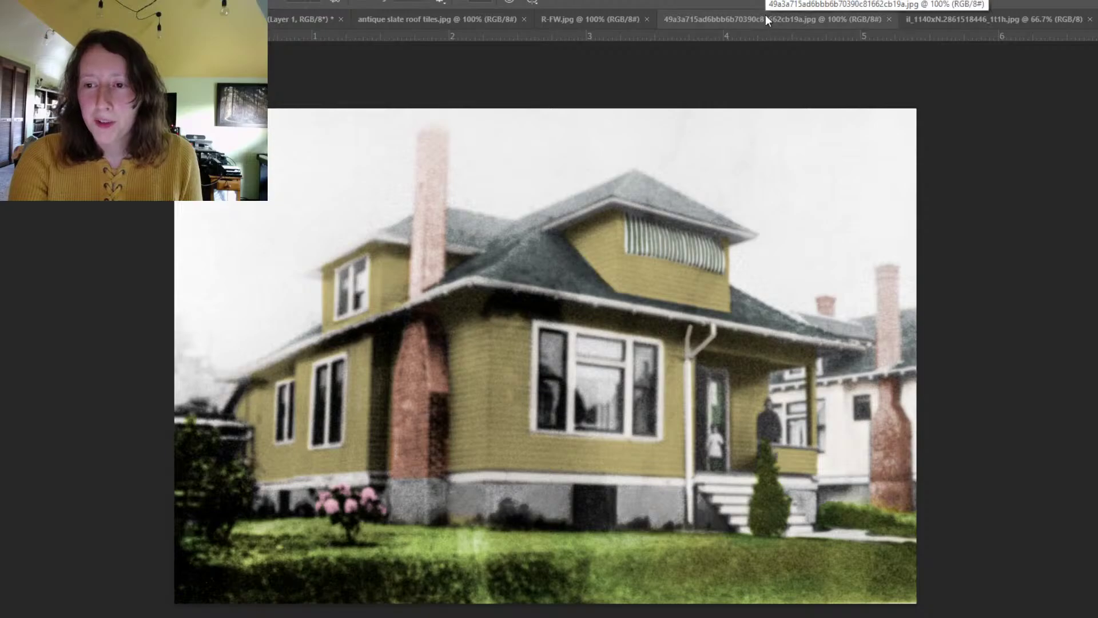
# Step: View the white lace dress and dark dress reference images for the clothing of the people on the porch
pyautogui.click(716, 14)
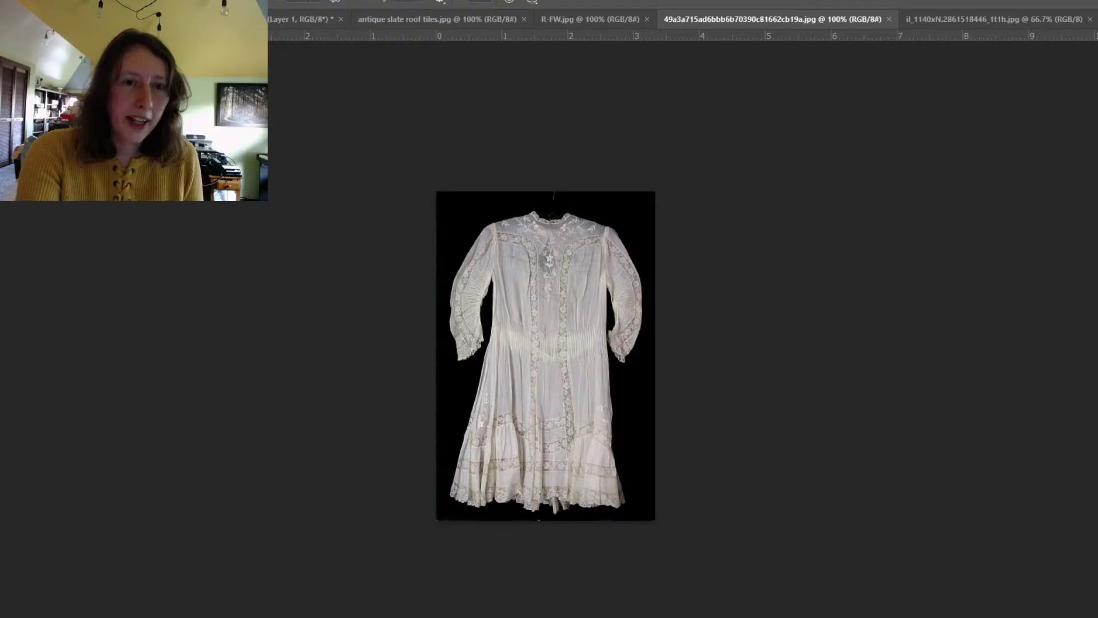
pyautogui.click(132, 19)
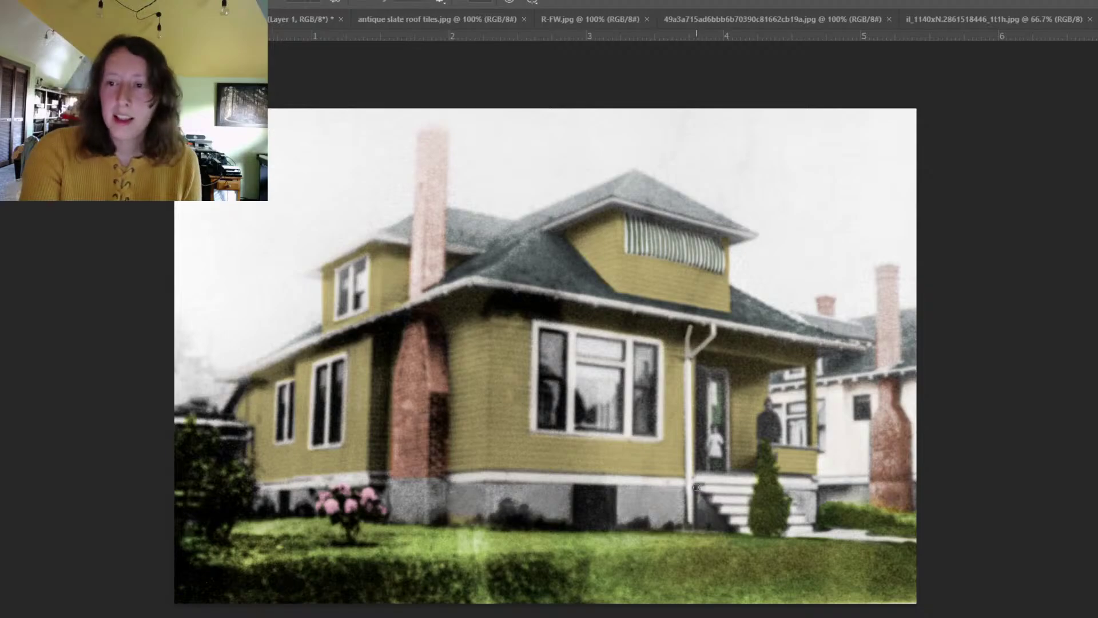
pyautogui.click(932, 20)
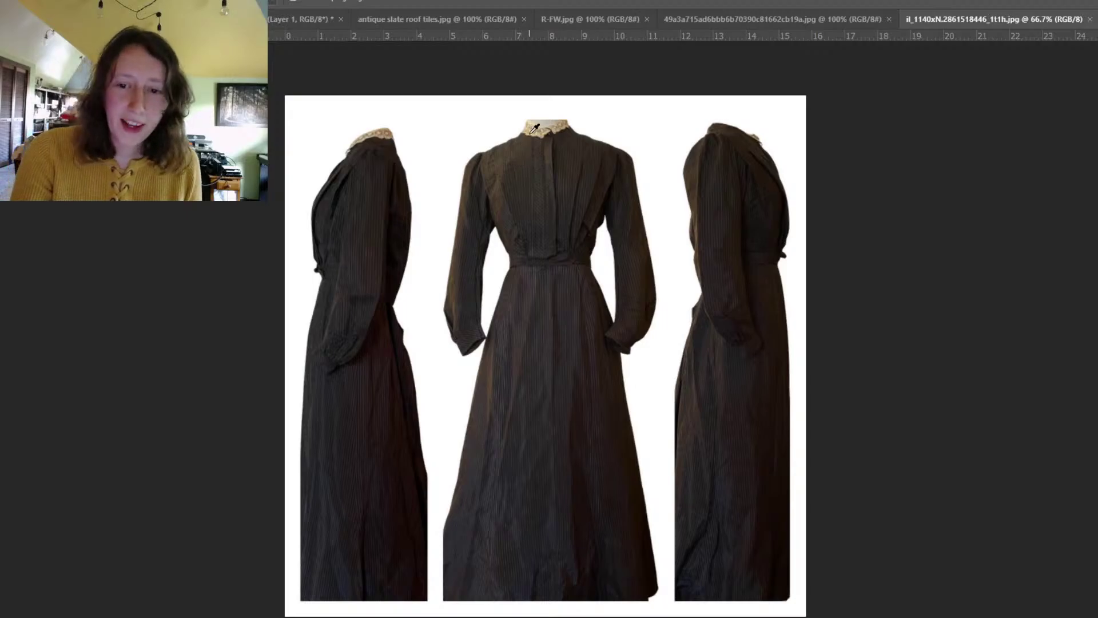
# Step: Add a new layer above Layer 6 in the house photo and set its blending mode to Overlay
pyautogui.hotkey('ctrl', 'Tab')
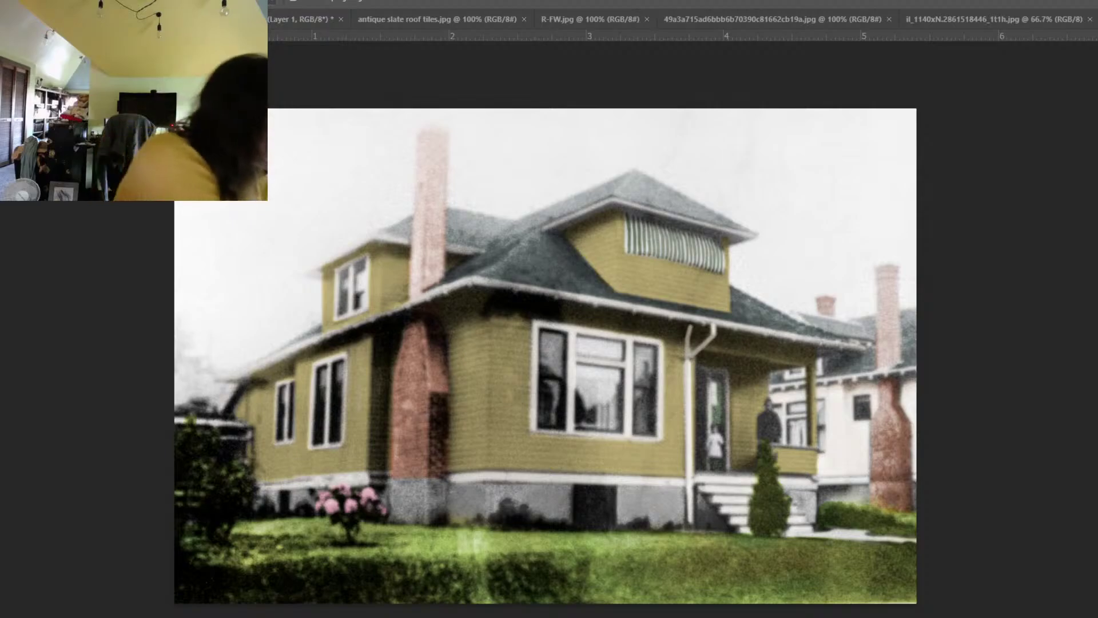
pyautogui.hotkey('ctrl', '+')
pyautogui.hotkey('ctrl', '+')
pyautogui.hotkey('ctrl', '+')
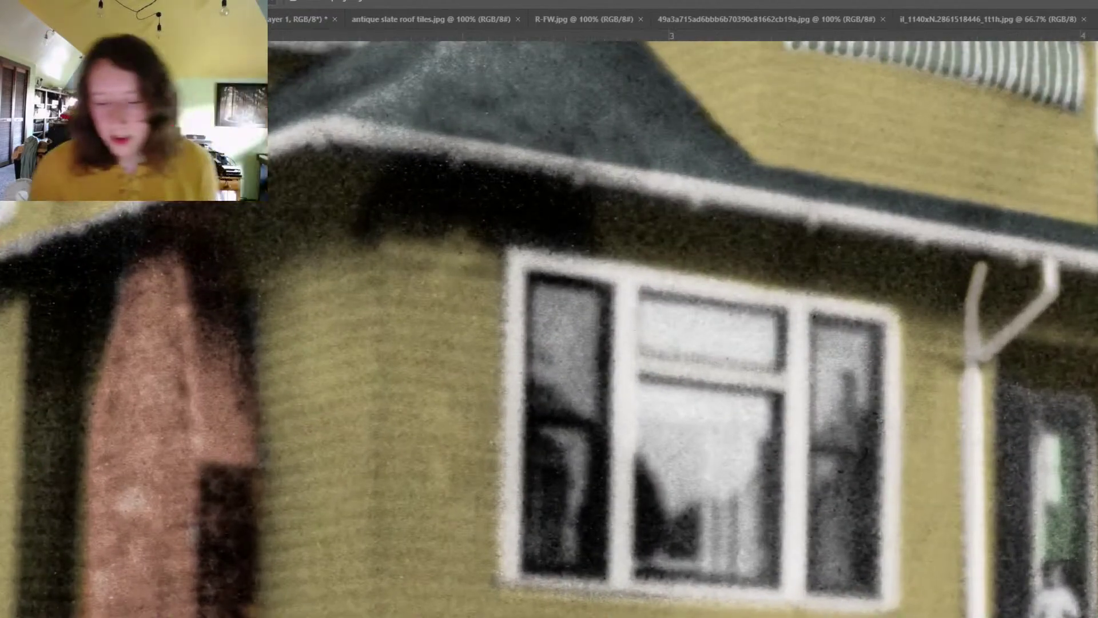
pyautogui.hscroll(10, 742, 614)
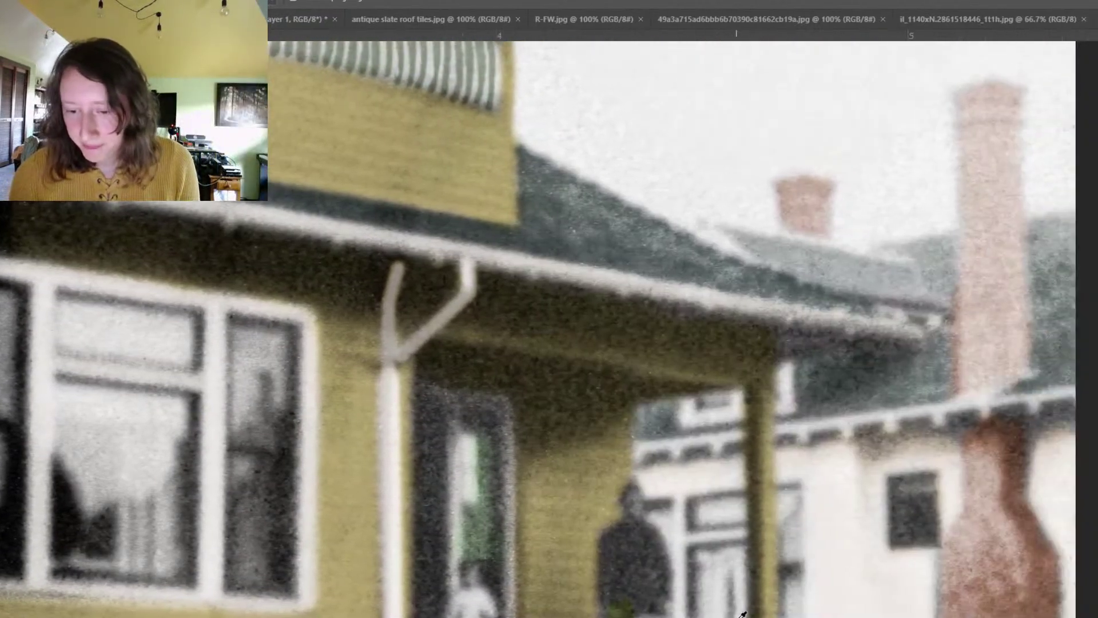
pyautogui.scroll(-5, 1080, 284)
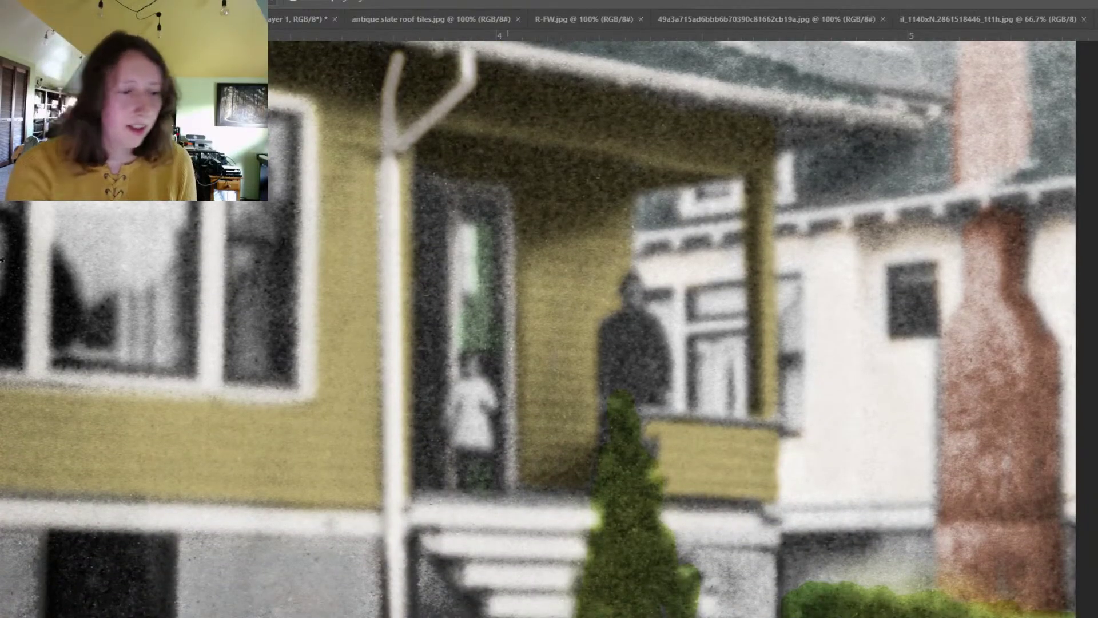
pyautogui.press('b')
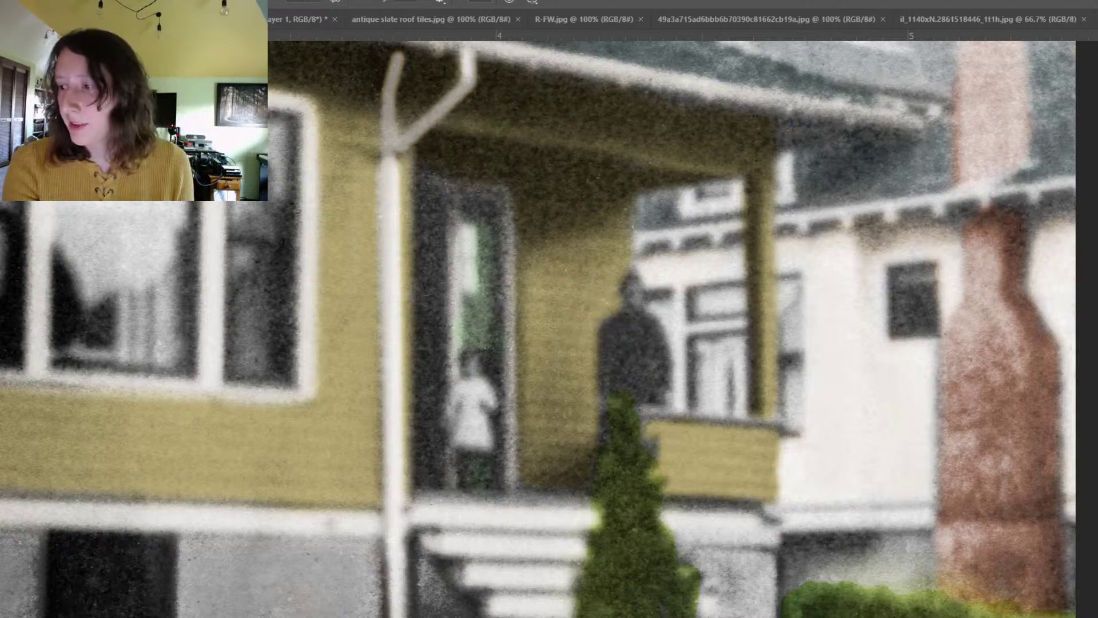
pyautogui.press('F7')
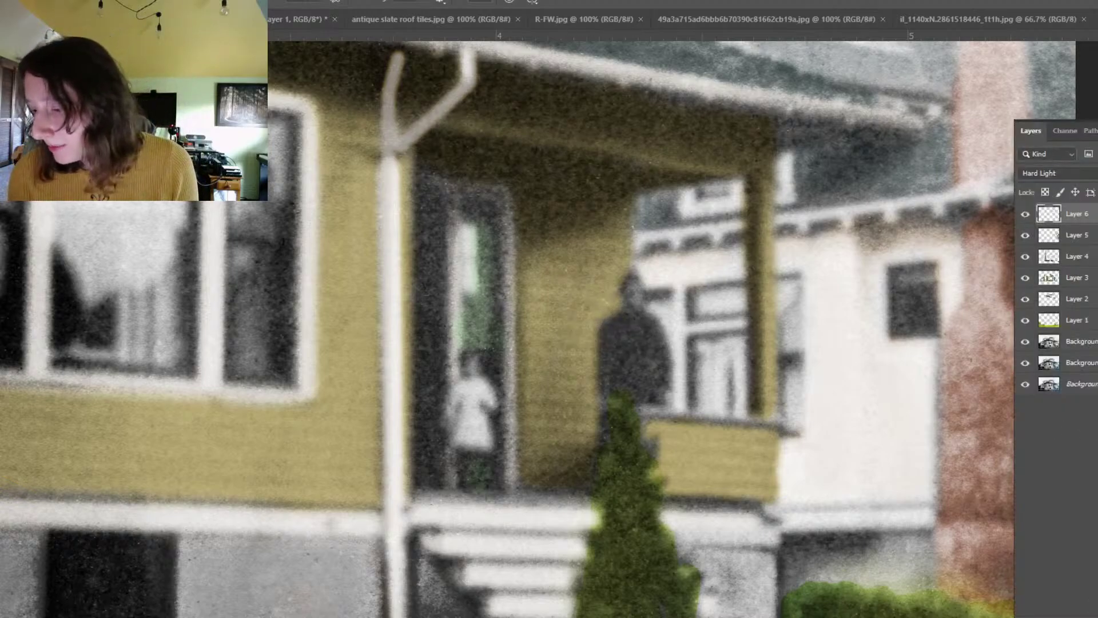
pyautogui.click(1047, 173)
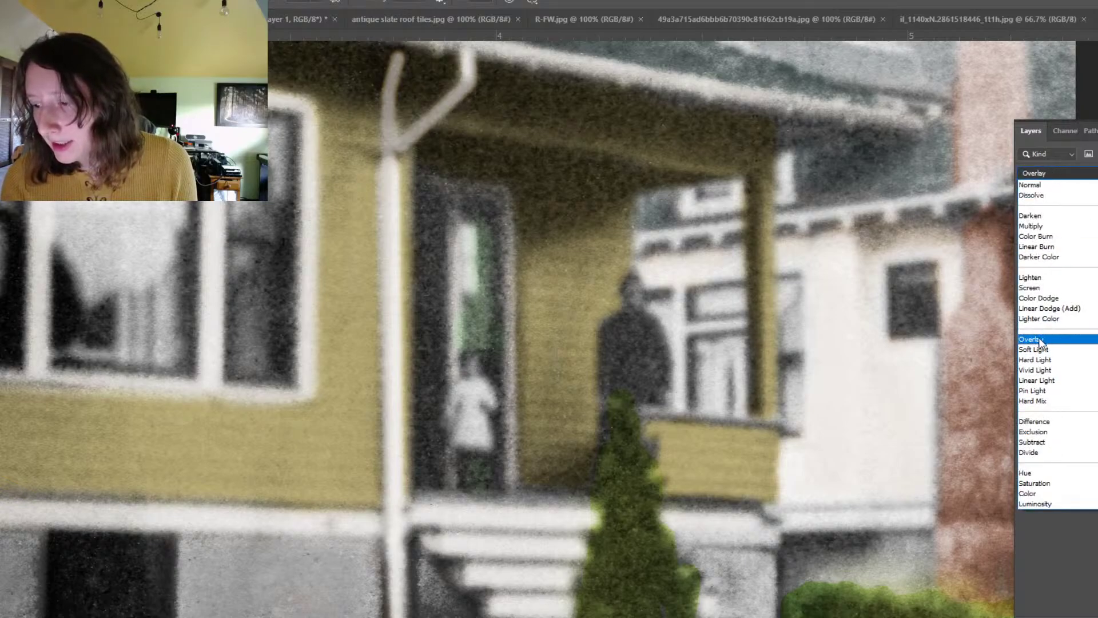
pyautogui.click(1039, 339)
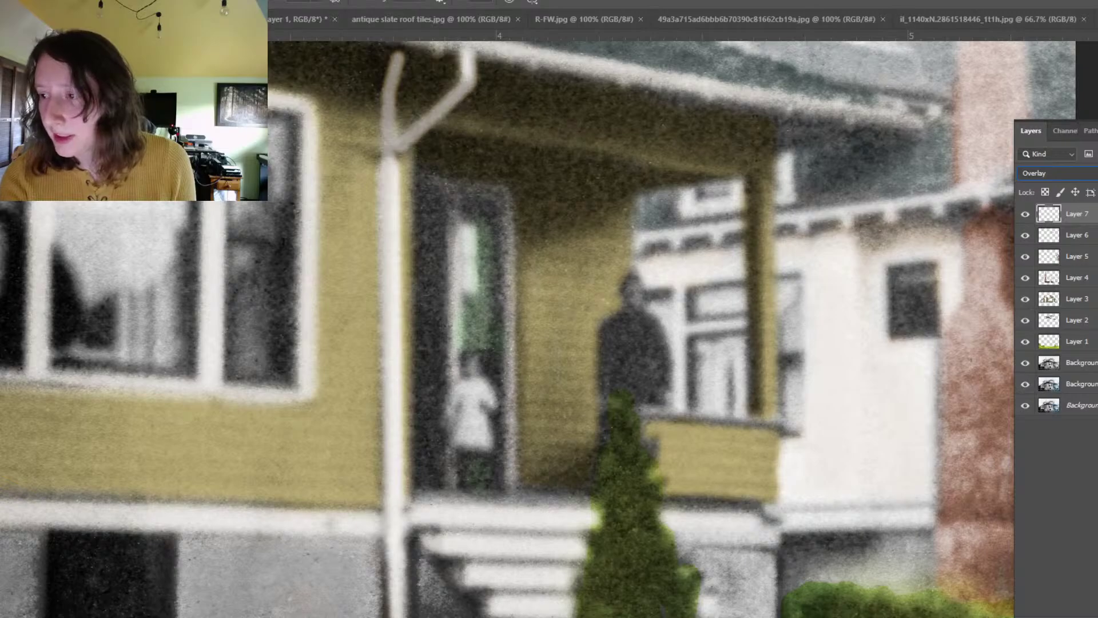
# Step: Paint the clothing of the standing porch figure very dark brown with the brush, down along the edge of the conical shrub
pyautogui.press('F7')
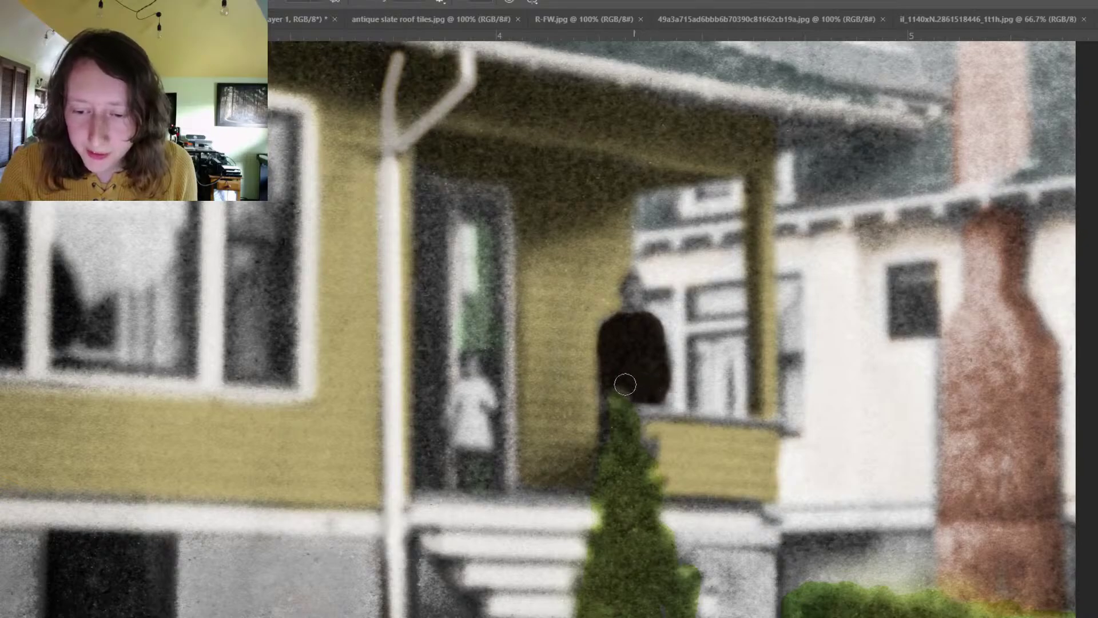
pyautogui.moveTo(608, 386)
pyautogui.mouseDown()
pyautogui.moveTo(591, 482)
pyautogui.moveTo(610, 437)
pyautogui.moveTo(591, 485)
pyautogui.mouseUp()
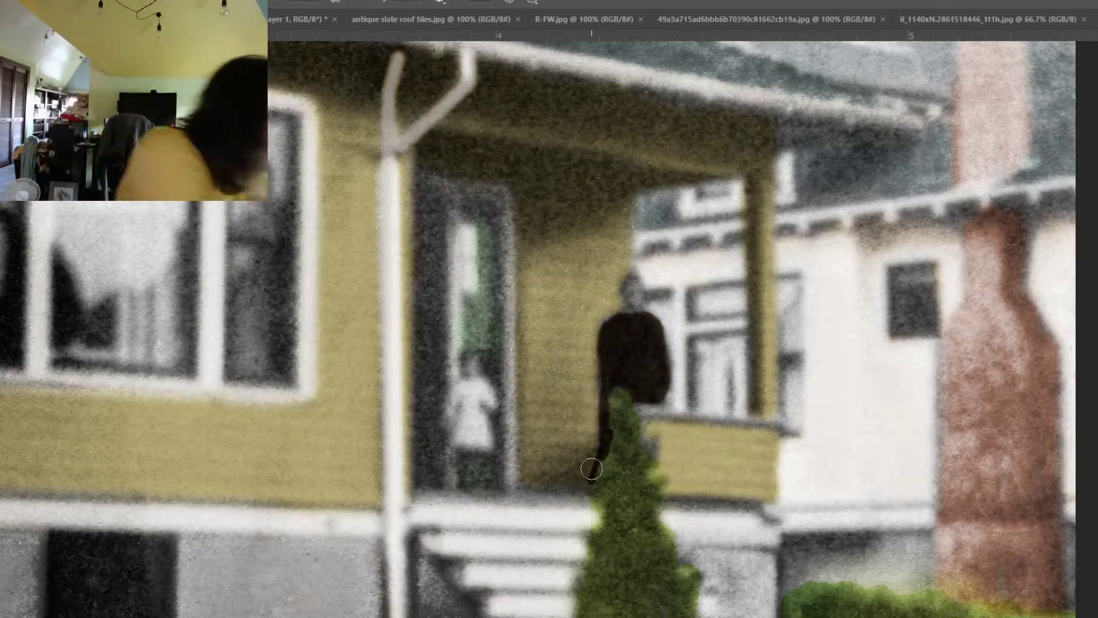
pyautogui.hotkey('ctrl', '-')
pyautogui.hotkey('ctrl', '-')
pyautogui.hotkey('ctrl', '-')
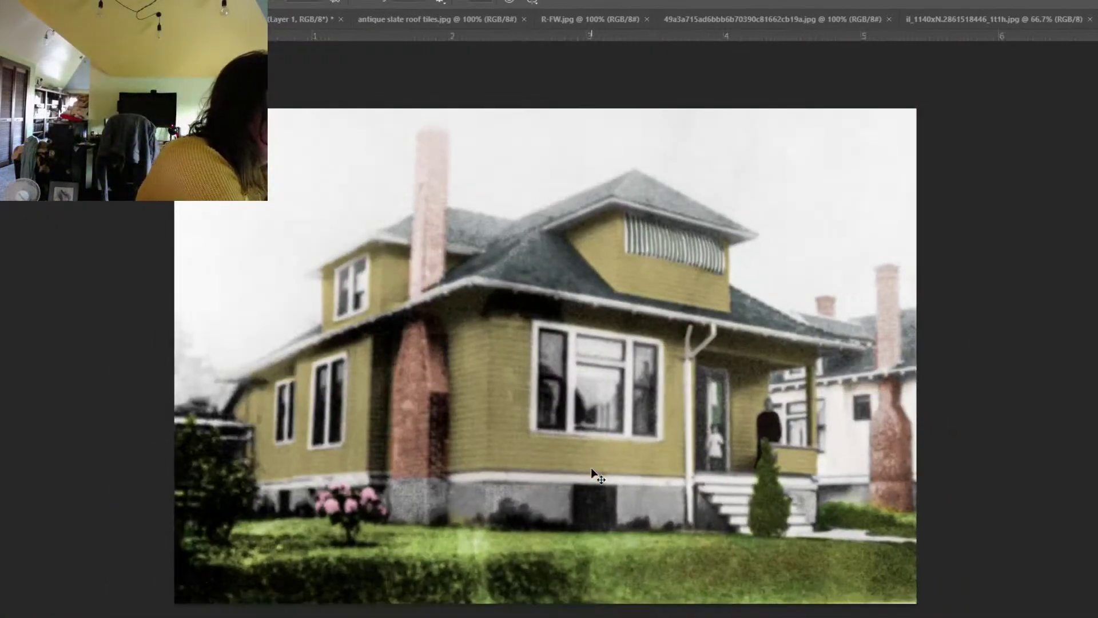
pyautogui.hotkey('ctrl', '+')
pyautogui.hotkey('ctrl', '+')
pyautogui.hotkey('ctrl', '+')
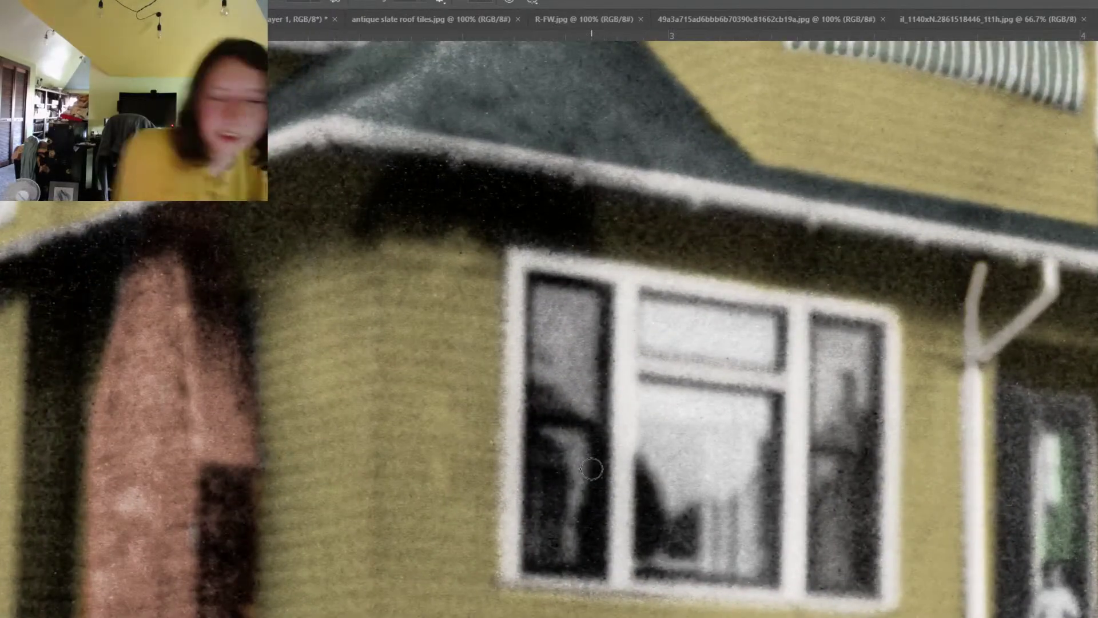
pyautogui.hscroll(8, 864, 549)
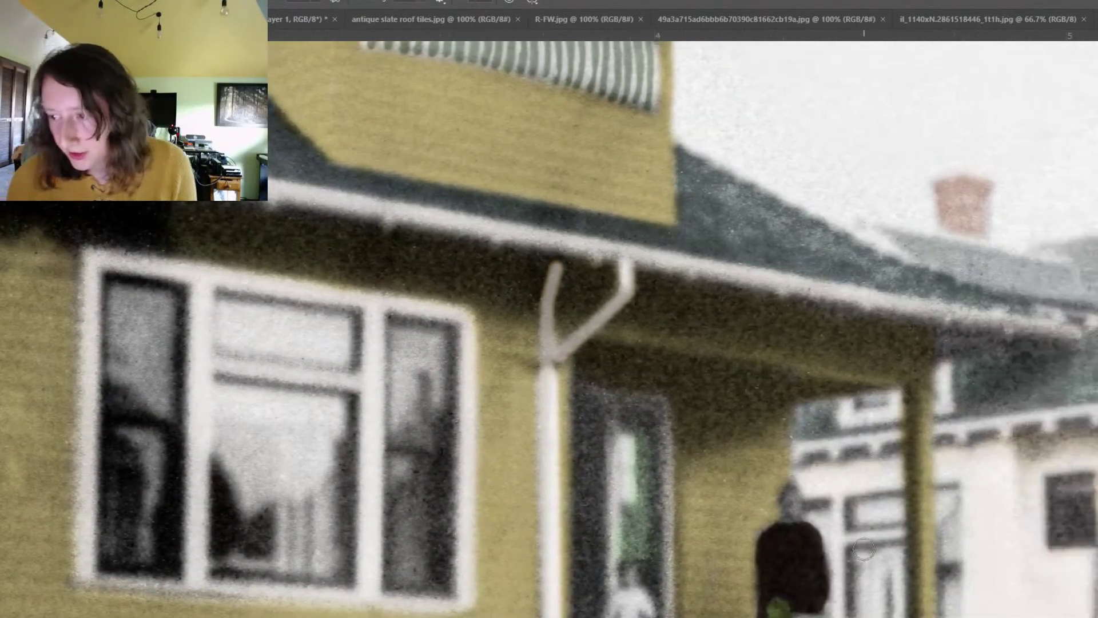
pyautogui.scroll(-3, 549, 329)
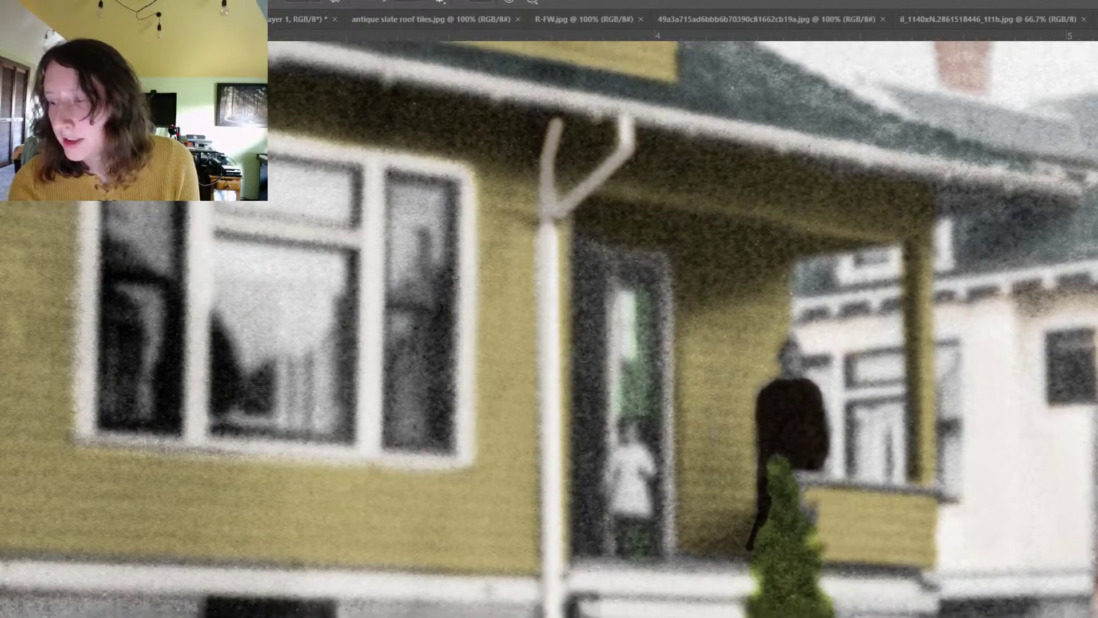
# Step: Undo the heavy dark paint on the standing porch figure and restore a softer dark brown tint on the clothing
pyautogui.press('F7')
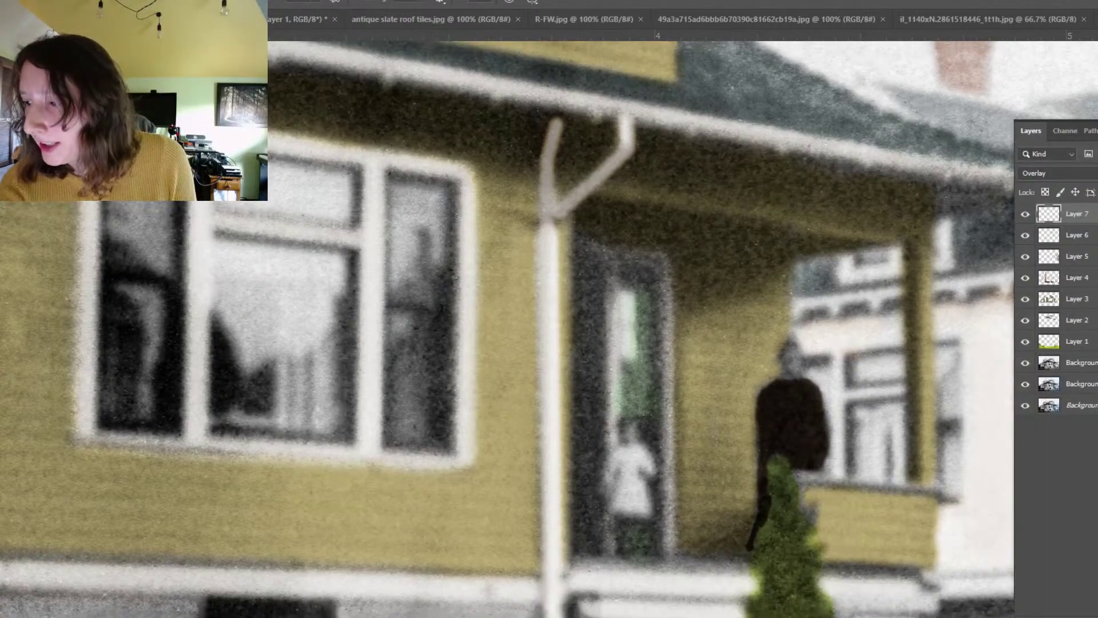
pyautogui.hotkey('ctrl', 'z')
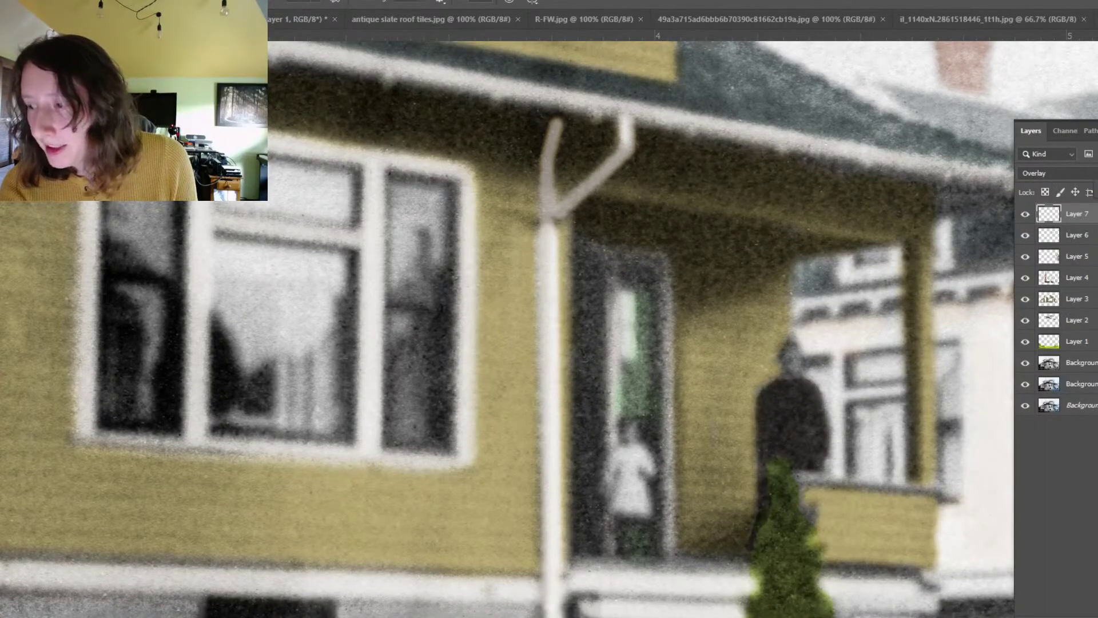
pyautogui.hotkey('ctrl', 'shift', 'z')
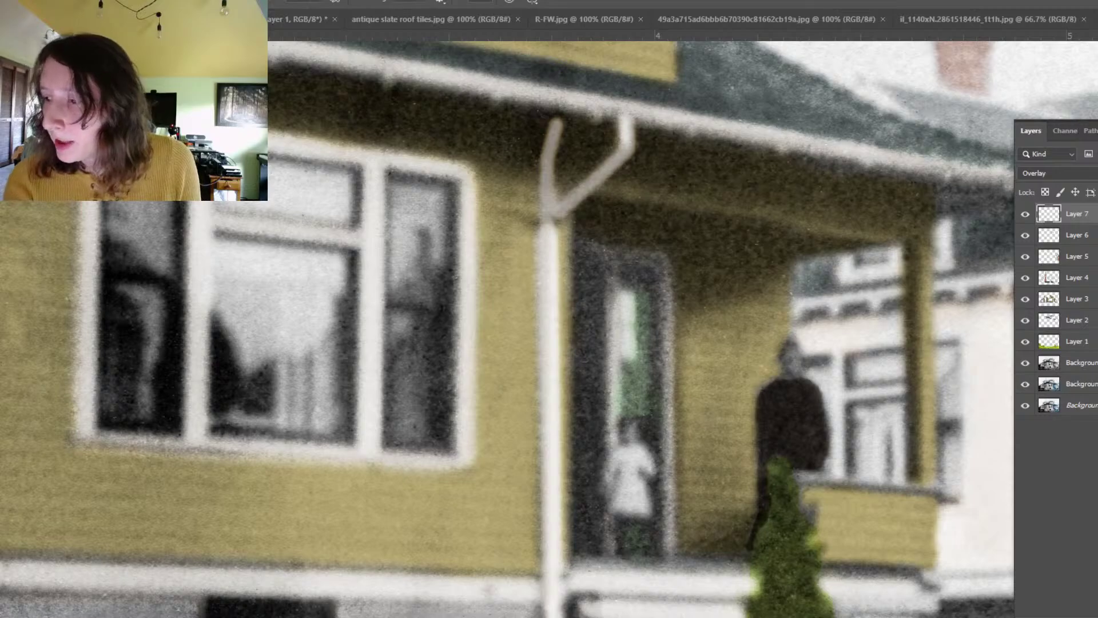
pyautogui.press('F7')
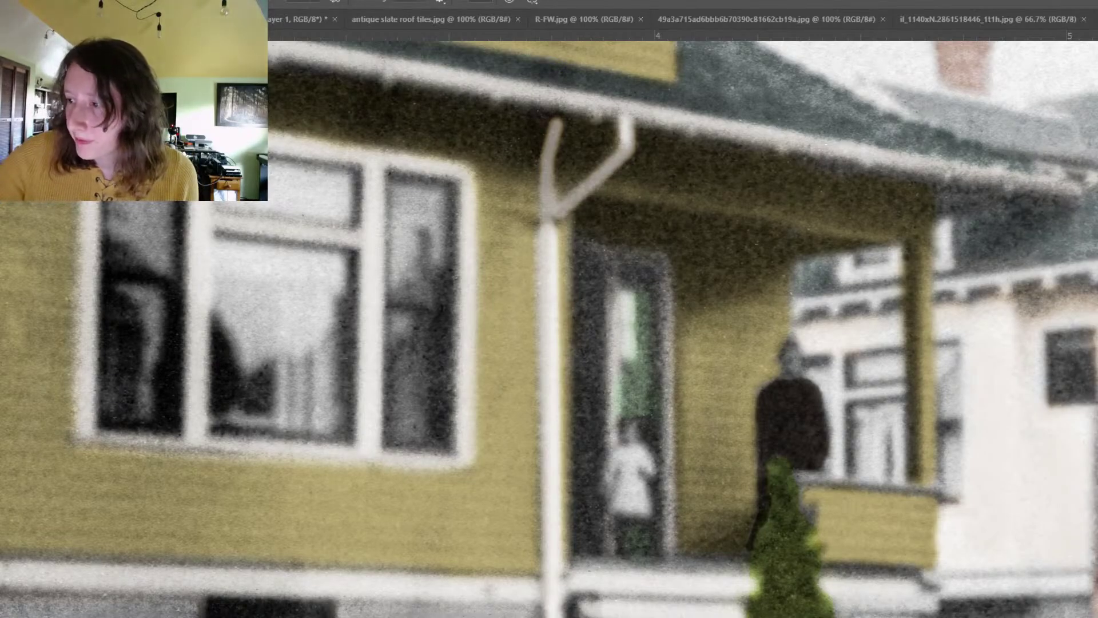
# Step: Add a new layer above Layer 7 and set its blending mode to Overlay
pyautogui.press('F7')
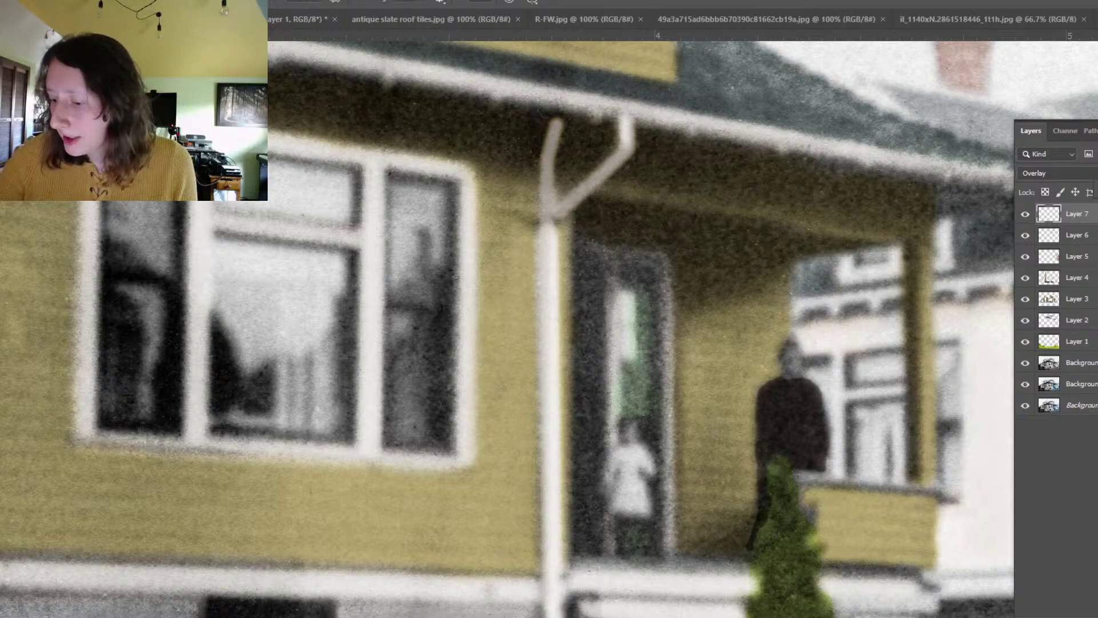
pyautogui.hotkey('ctrl', 'shift', 'alt', 'n')
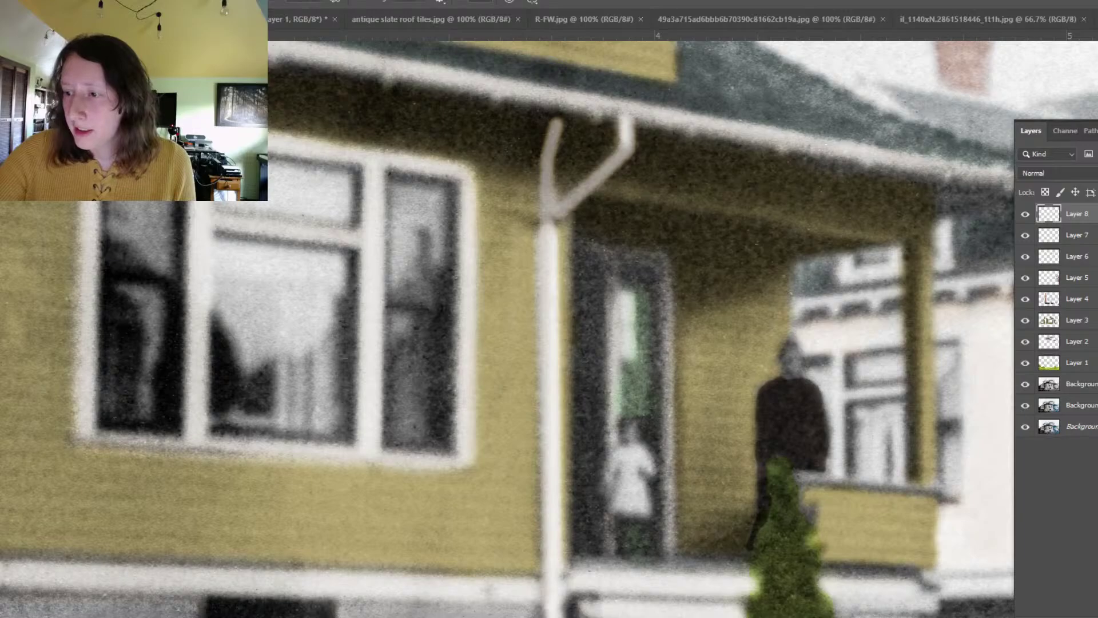
pyautogui.click(1087, 174)
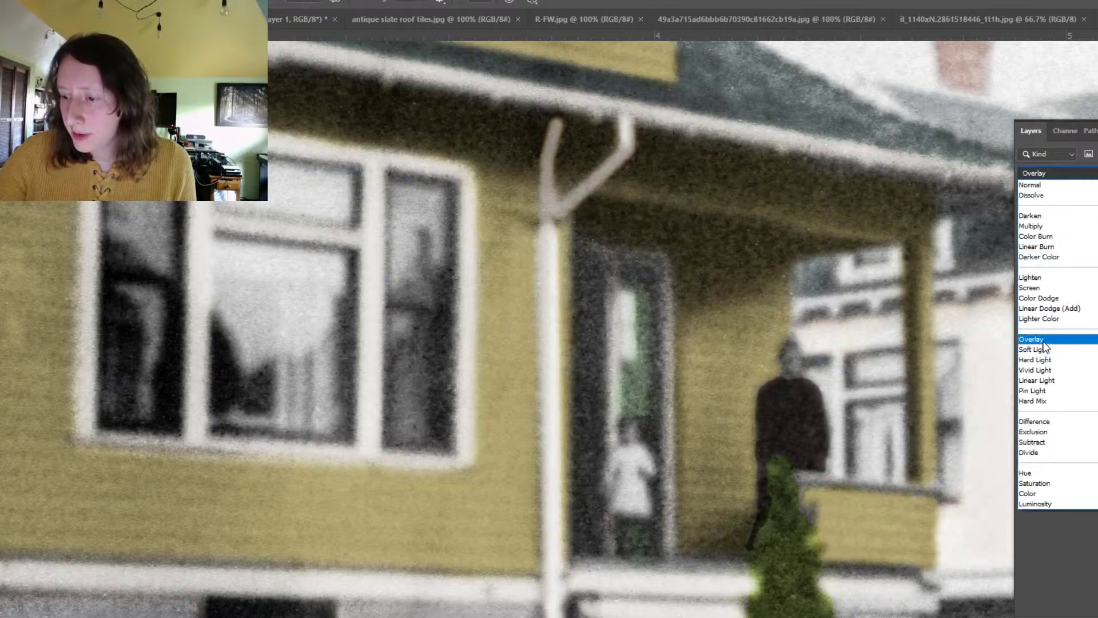
pyautogui.click(1043, 341)
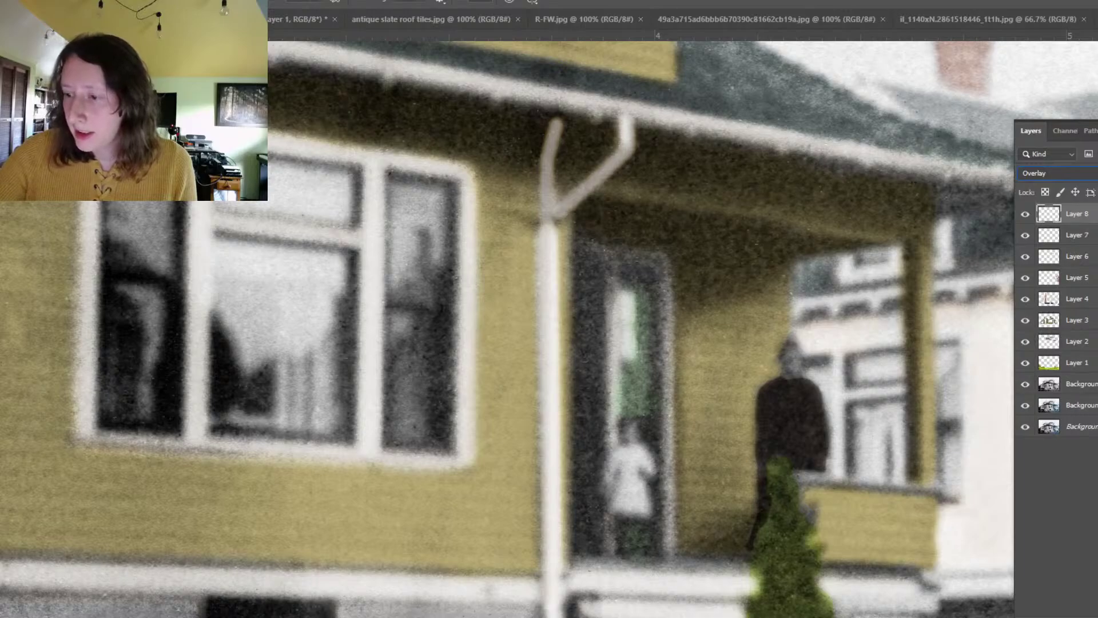
pyautogui.hotkey('shift', 'Tab')
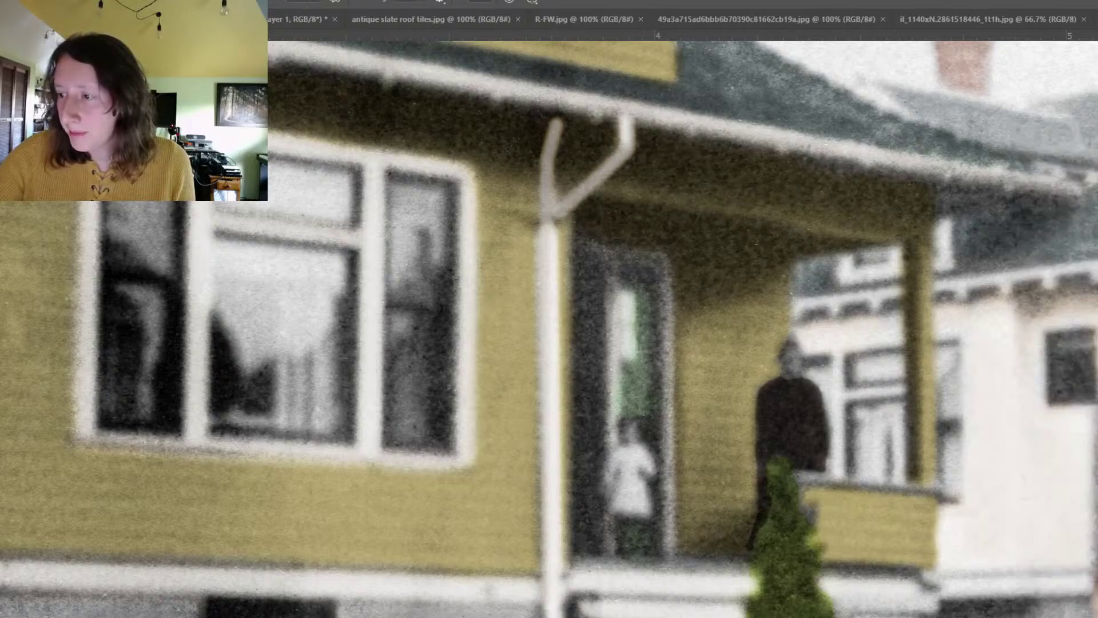
# Step: Try Hard Light as the blending mode of Layer 8
pyautogui.press('F5')
pyautogui.press('F7')
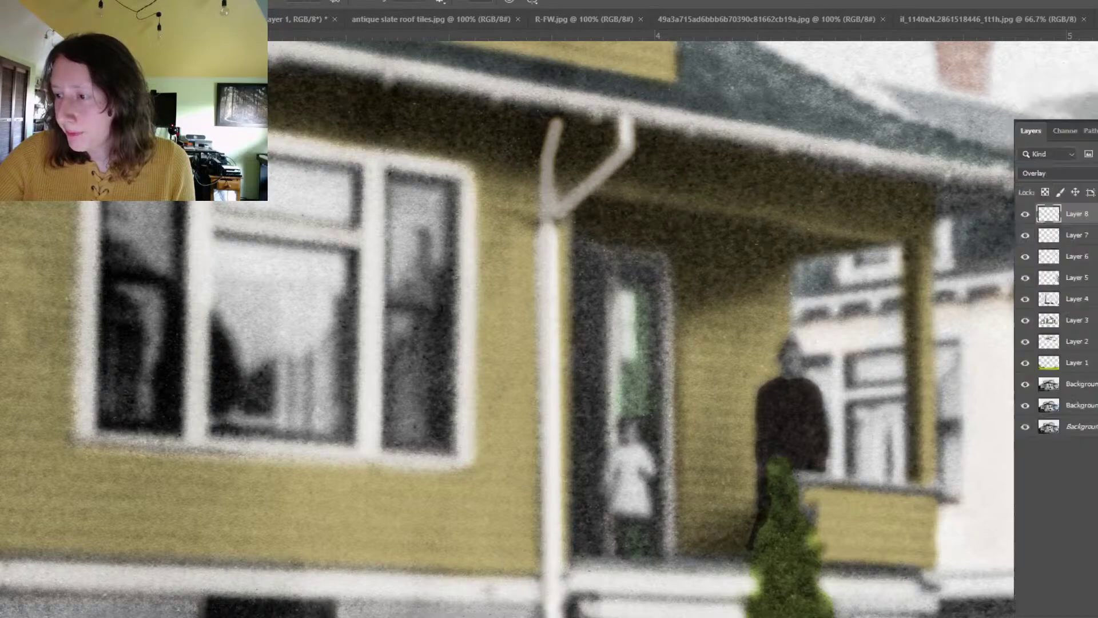
pyautogui.click(1082, 173)
pyautogui.click(1046, 364)
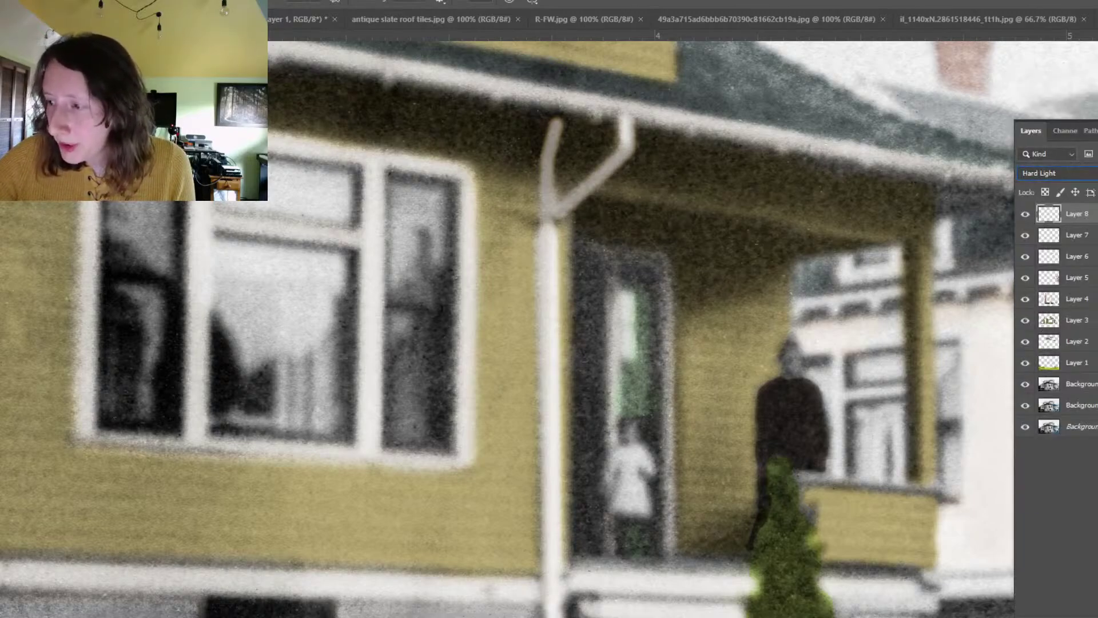
pyautogui.press('F7')
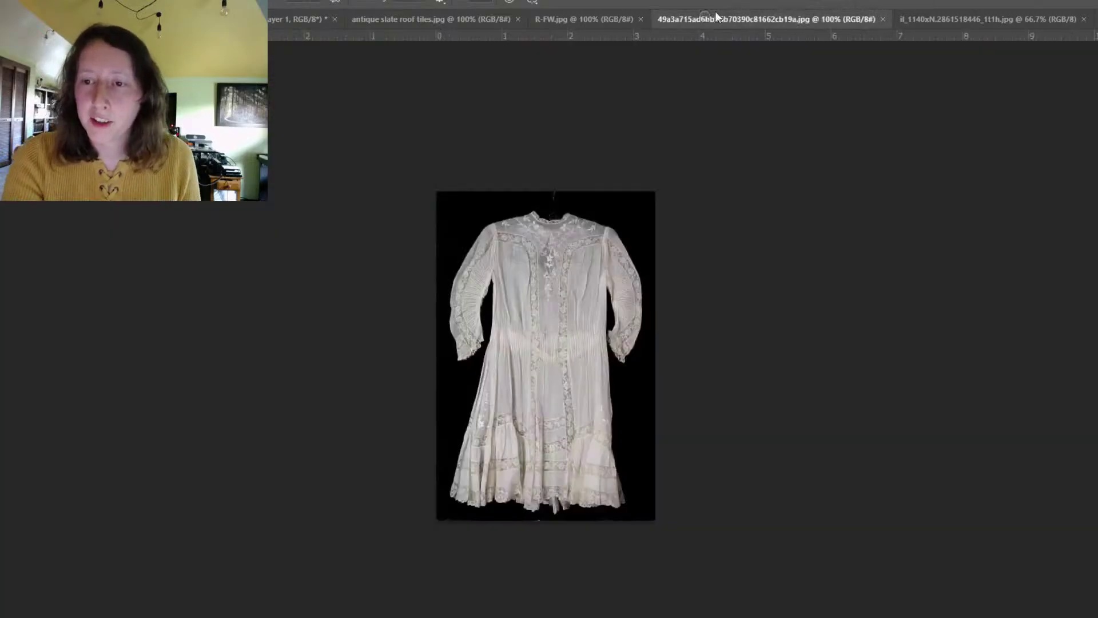
# Step: Sample a pale fabric colour from the white lace dress reference image for the child's dress in the doorway
pyautogui.click(703, 17)
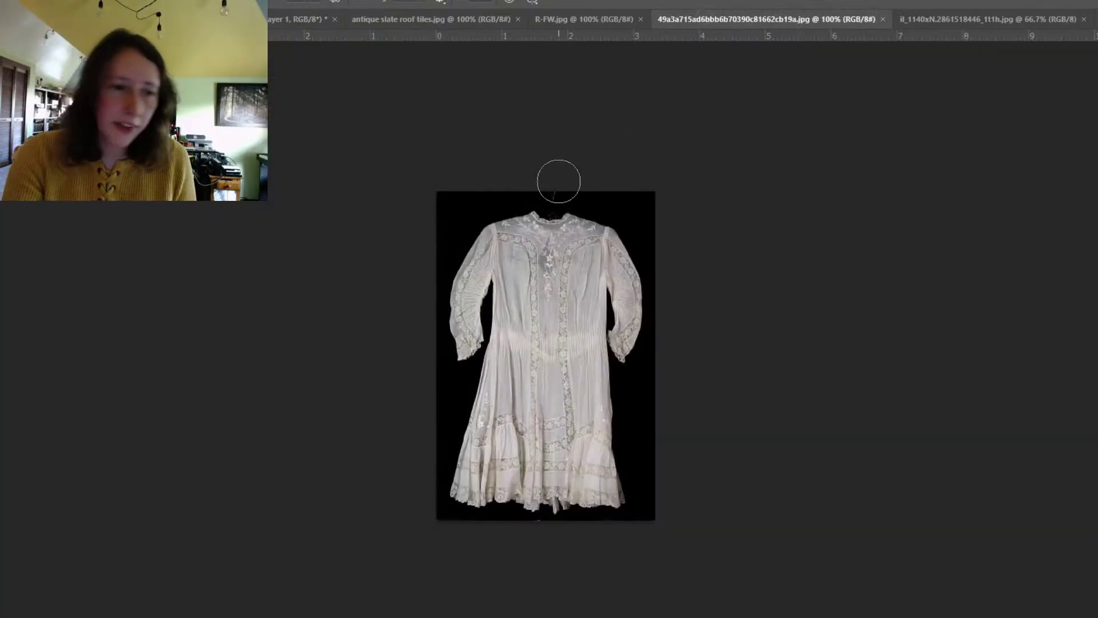
pyautogui.press('i')
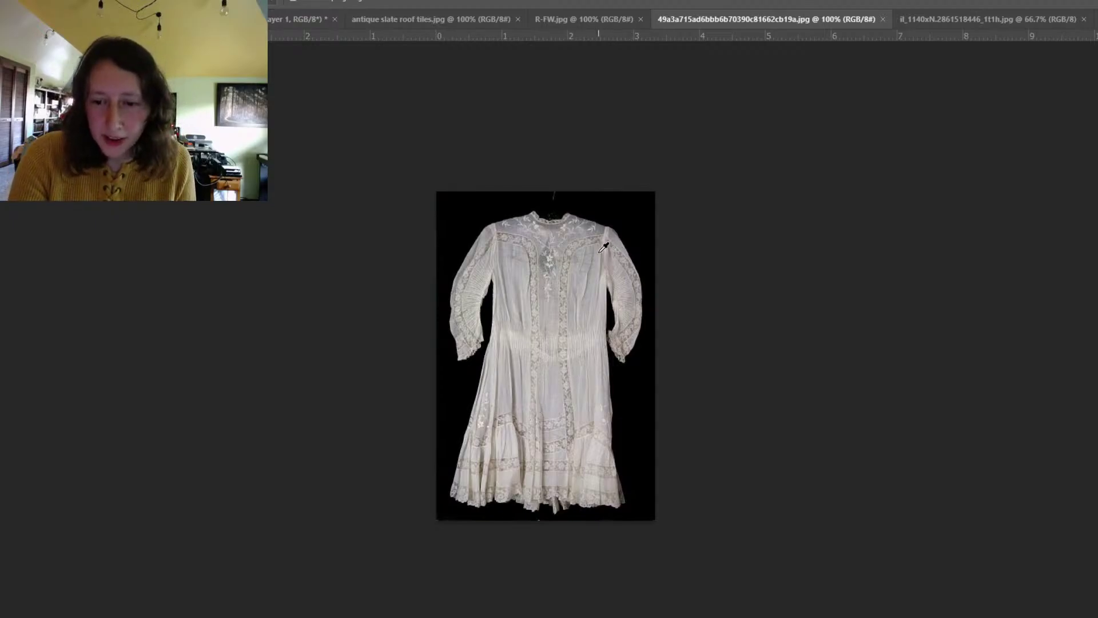
pyautogui.click(585, 22)
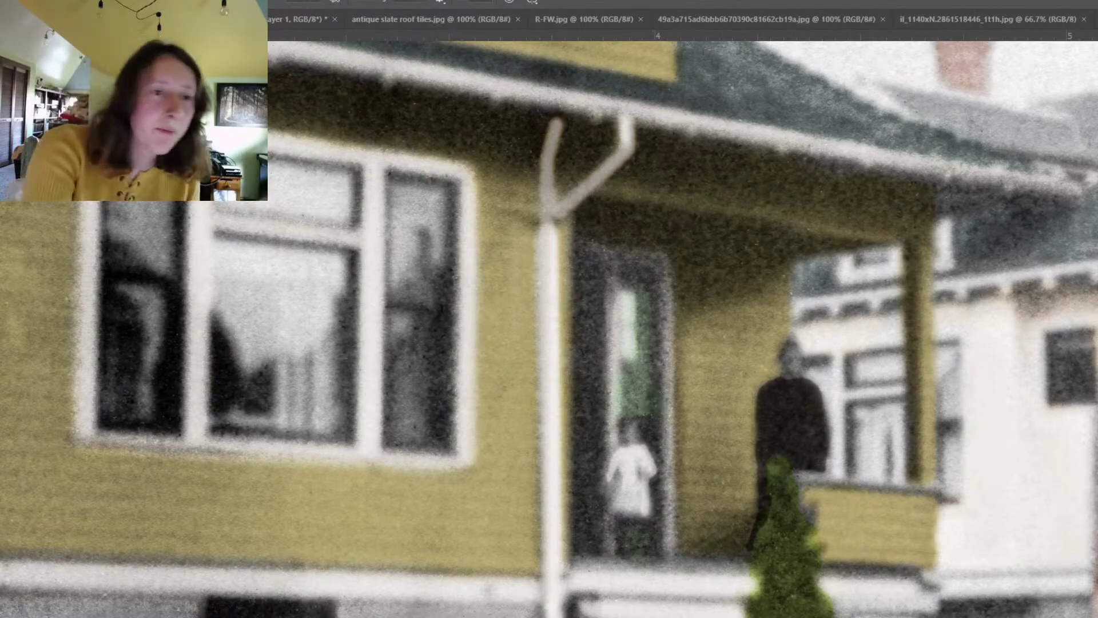
# Step: Undo the pale paint on the child's dress in the doorway
pyautogui.hotkey('alt', 'i')
pyautogui.press('Left')
pyautogui.press('Left')
pyautogui.press('Right')
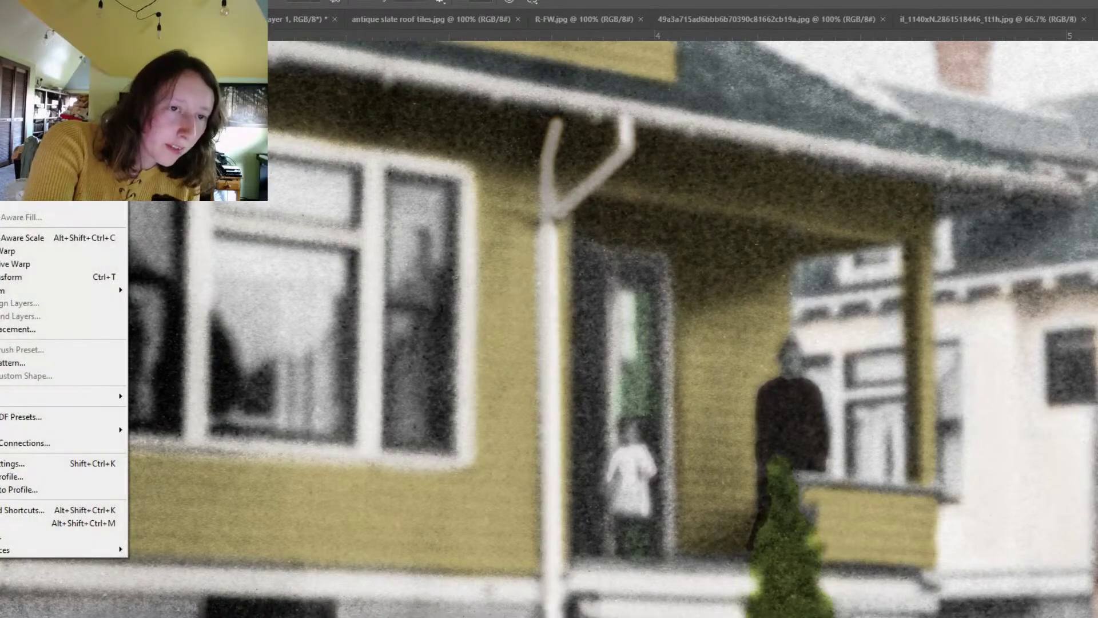
pyautogui.press('Escape')
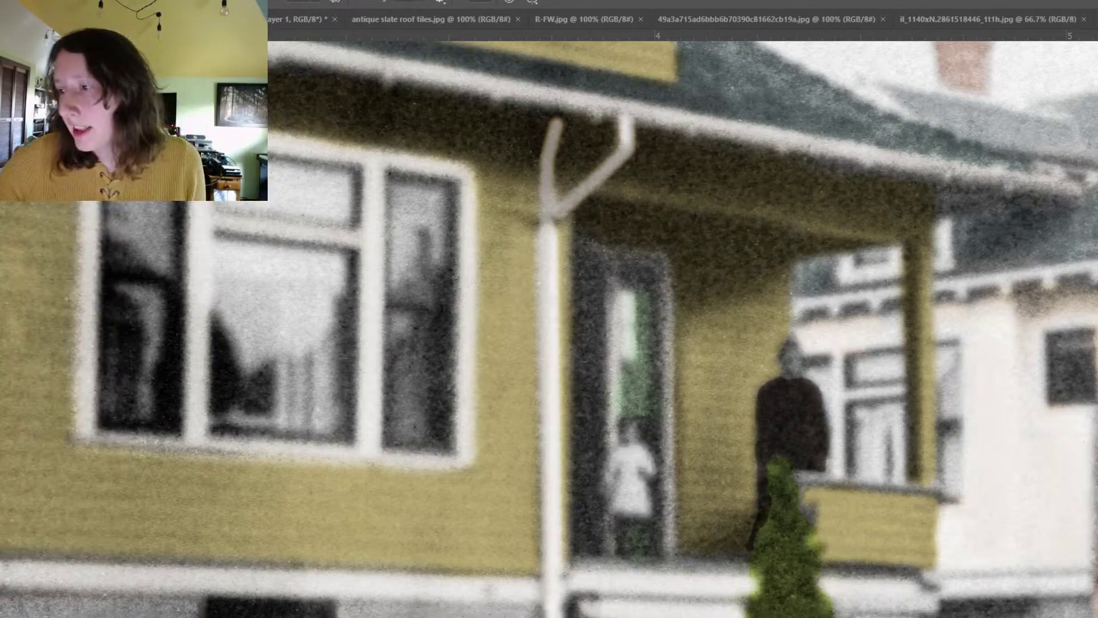
# Step: Return the blending mode of Layer 8 from Hard Light to Overlay
pyautogui.press('F7')
pyautogui.click(1047, 173)
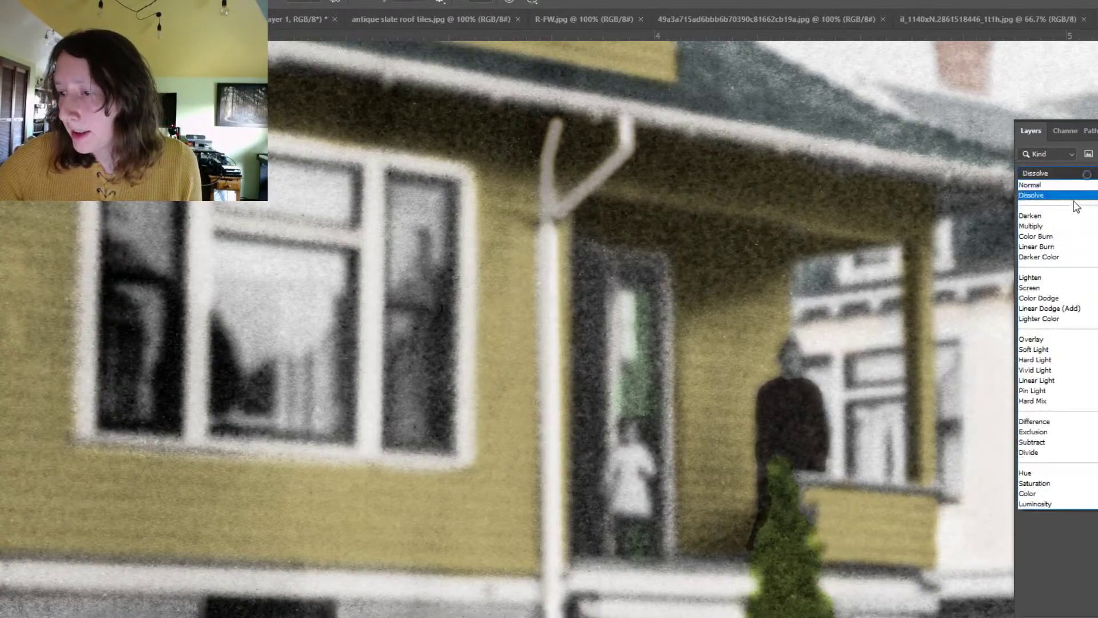
pyautogui.click(1042, 341)
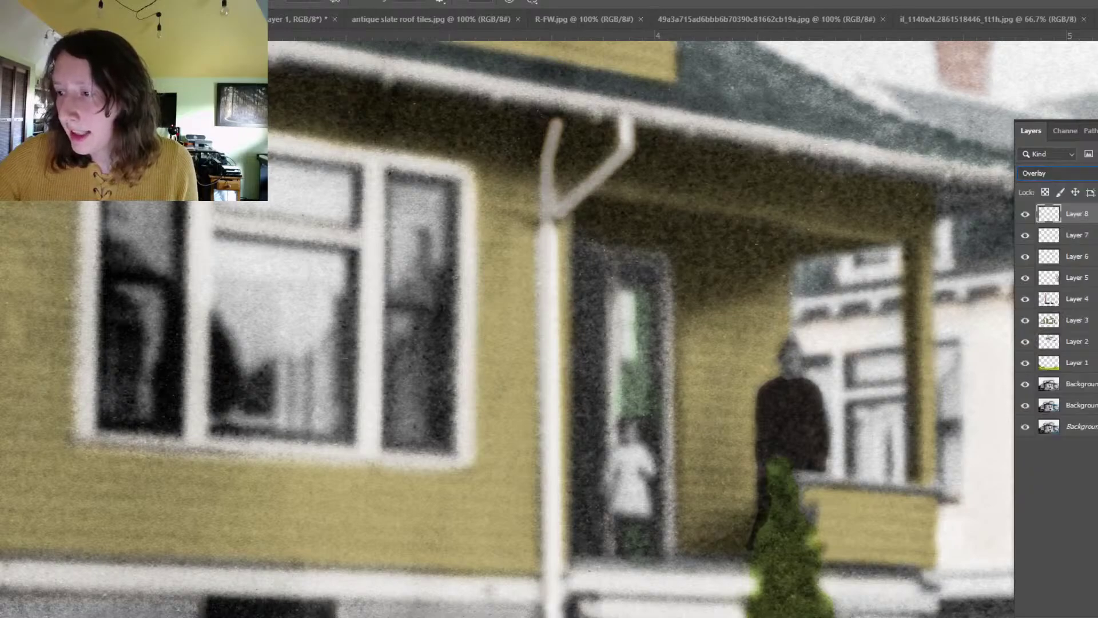
# Step: Choose a pale orange skin tone as the foreground colour for the faces of the porch figures
pyautogui.press('F7')
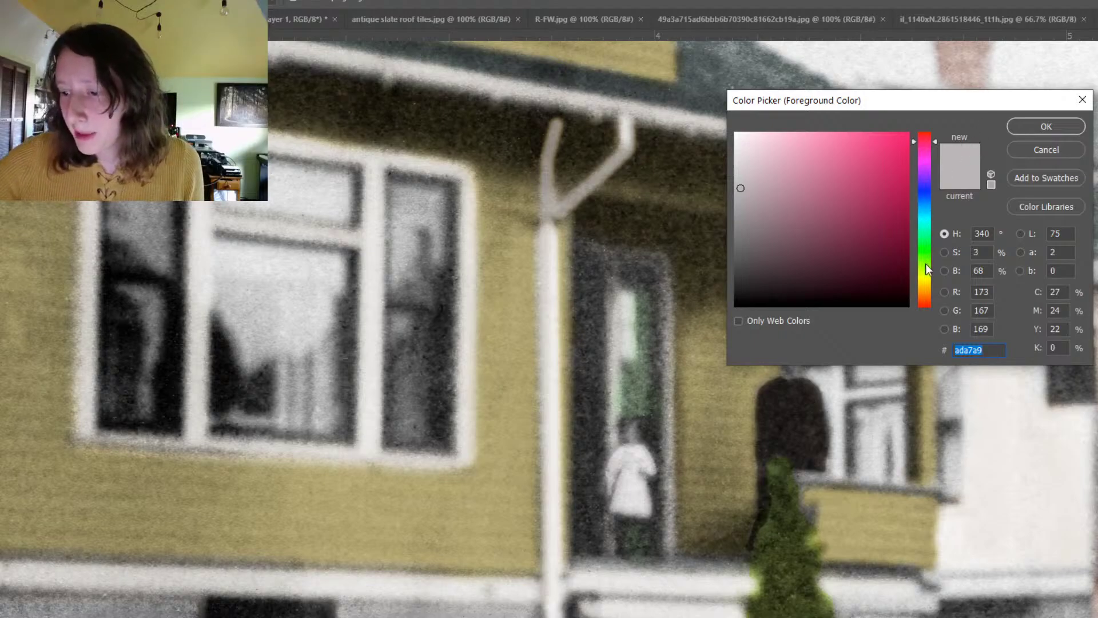
pyautogui.moveTo(941, 104); pyautogui.dragTo(1087, 48)
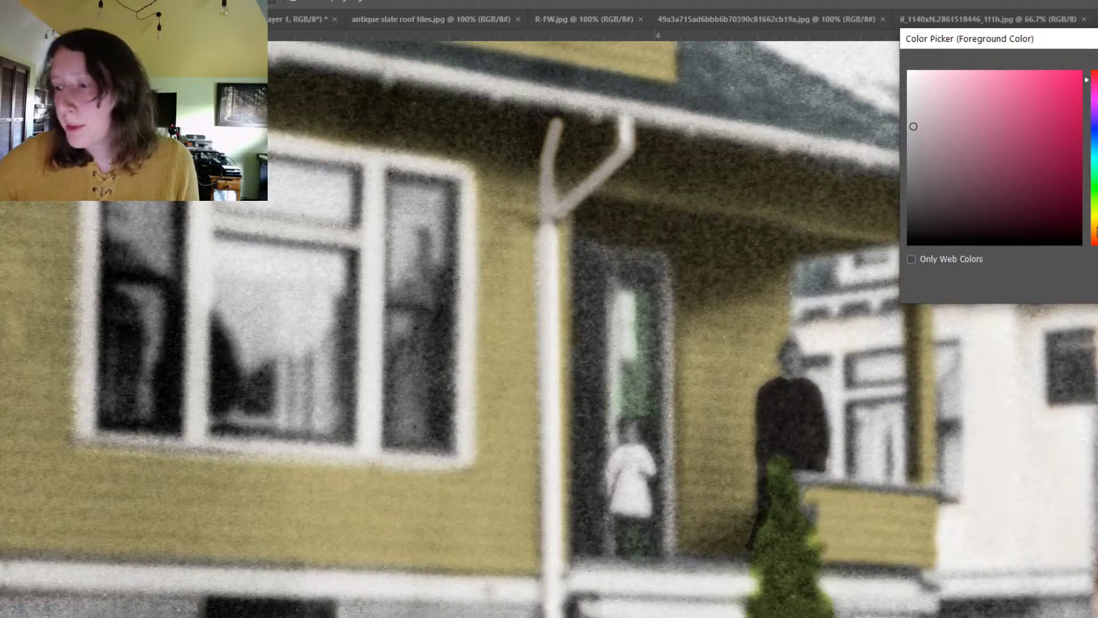
pyautogui.moveTo(1096, 239); pyautogui.dragTo(1095, 232)
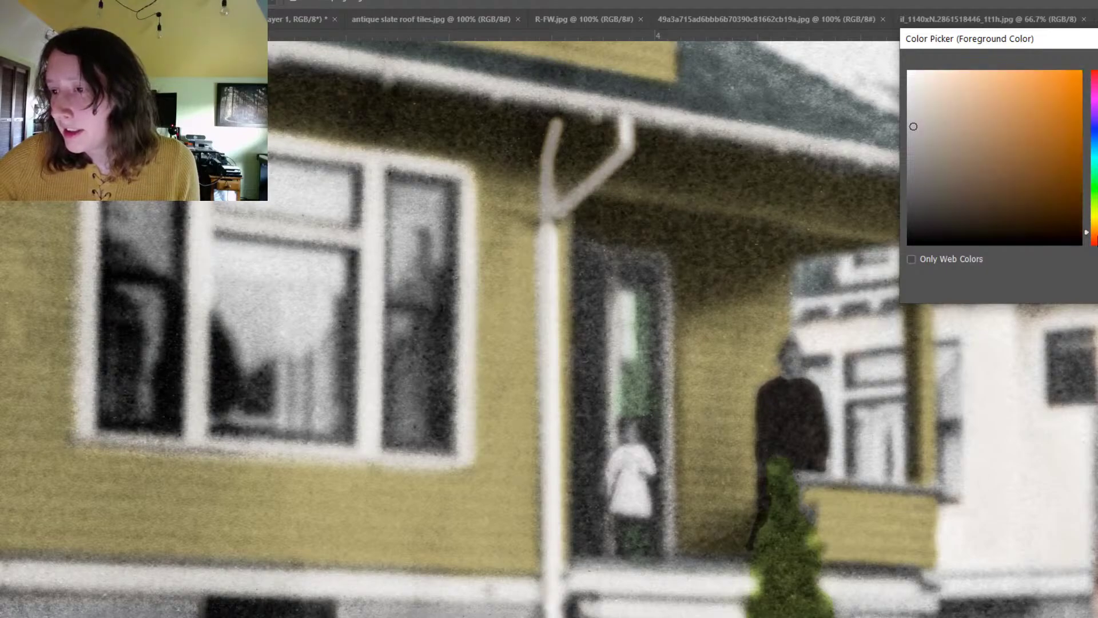
pyautogui.click(944, 71)
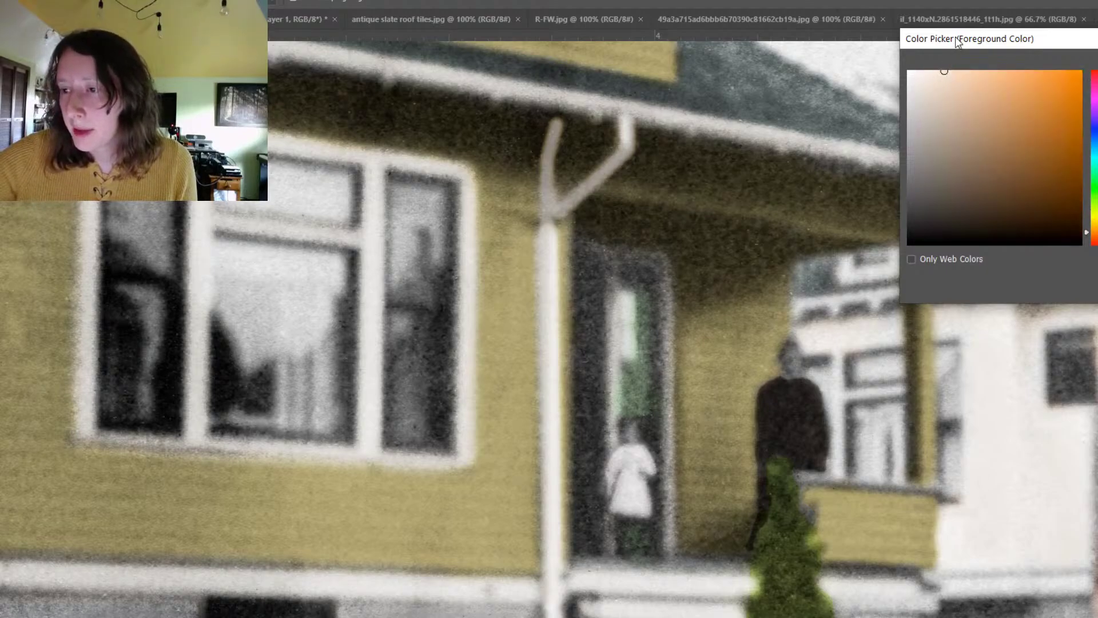
pyautogui.click(954, 73)
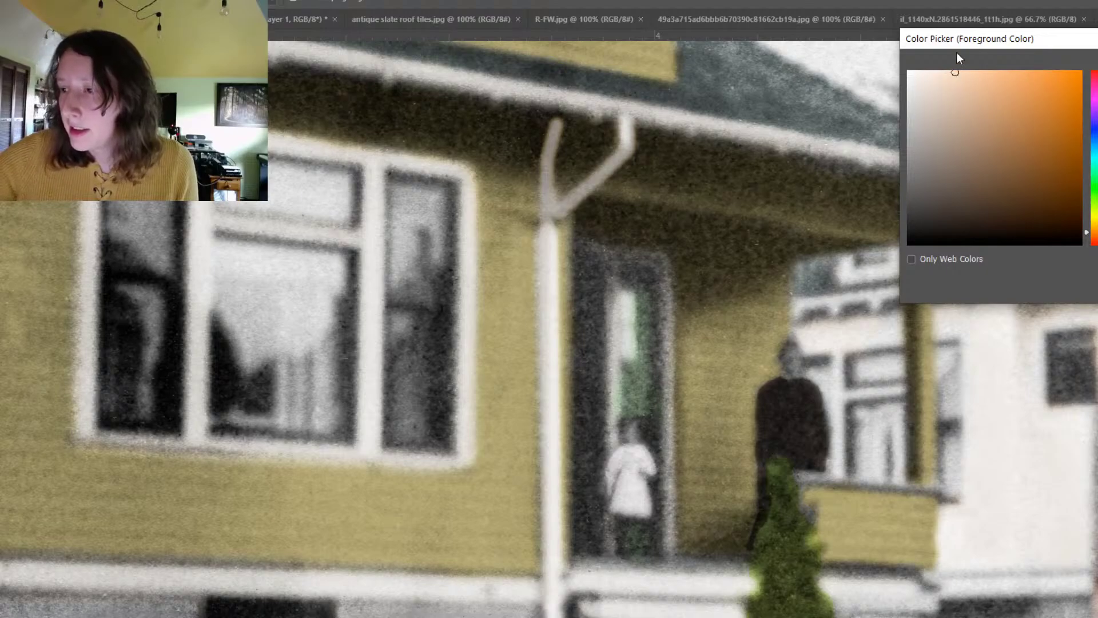
pyautogui.click(948, 71)
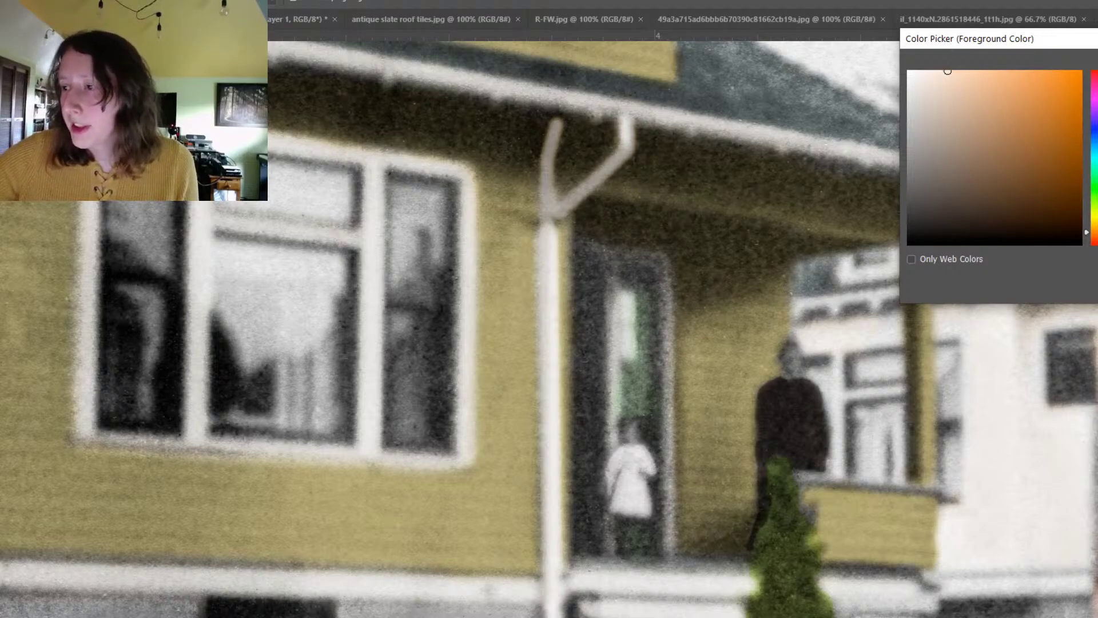
pyautogui.press('Return')
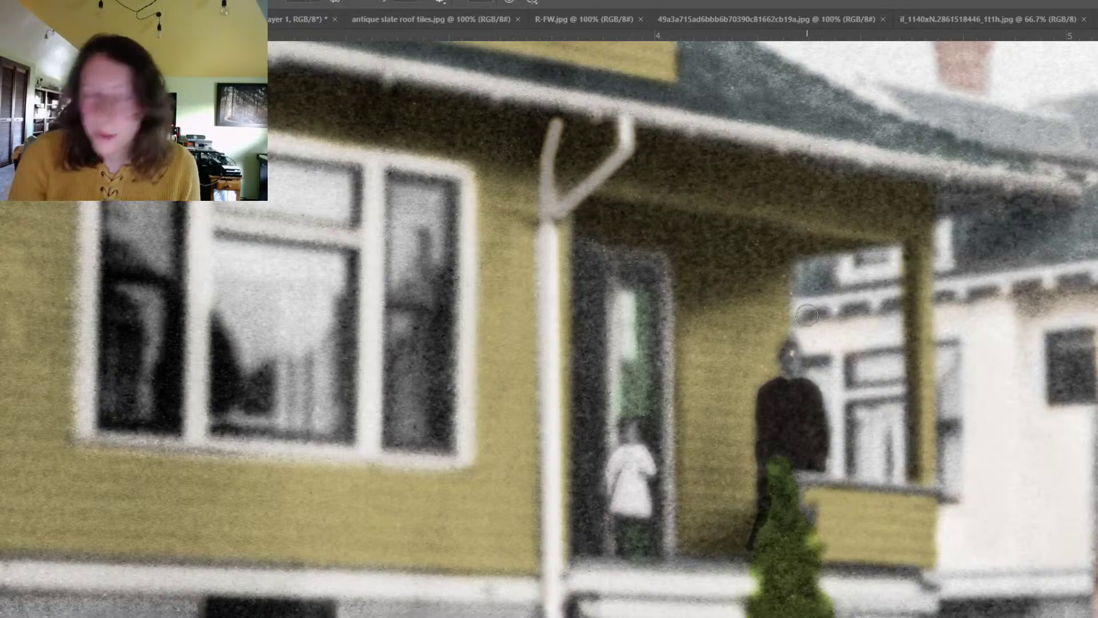
# Step: Undo the pale skin-tone paint on the face of the adult on the porch
pyautogui.click(3, 1)
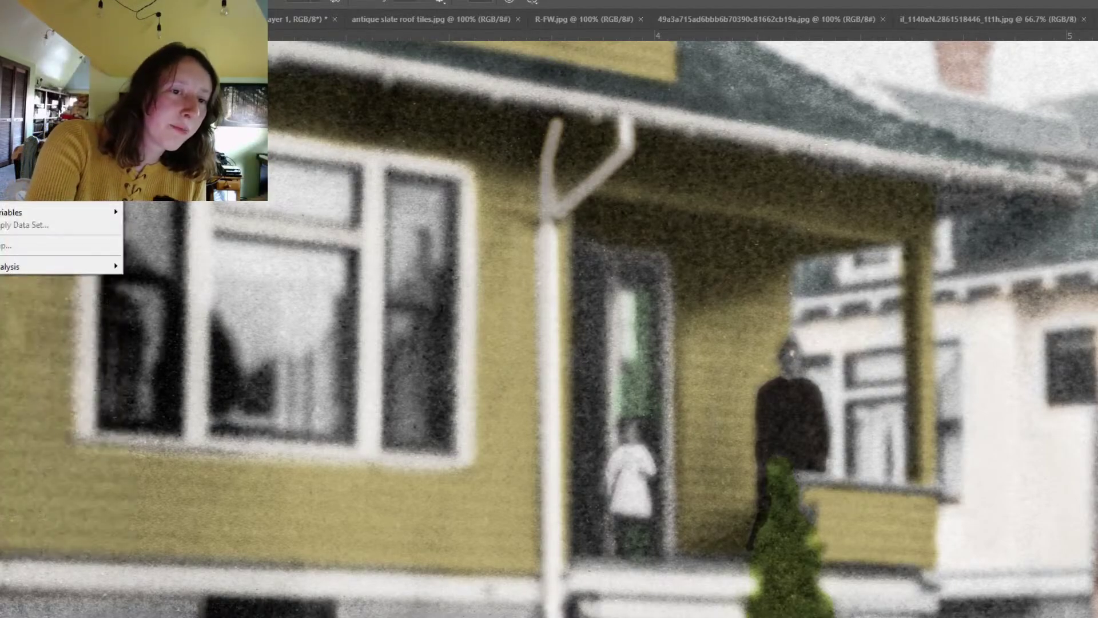
pyautogui.click(2, 3)
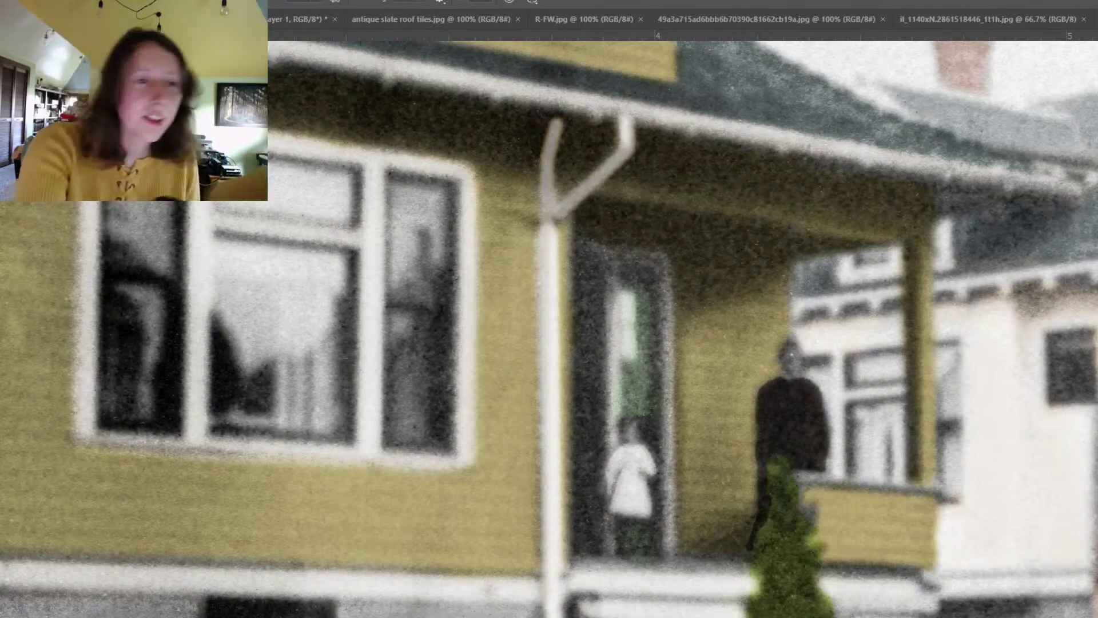
pyautogui.hotkey('alt', 'e')
pyautogui.press('Escape')
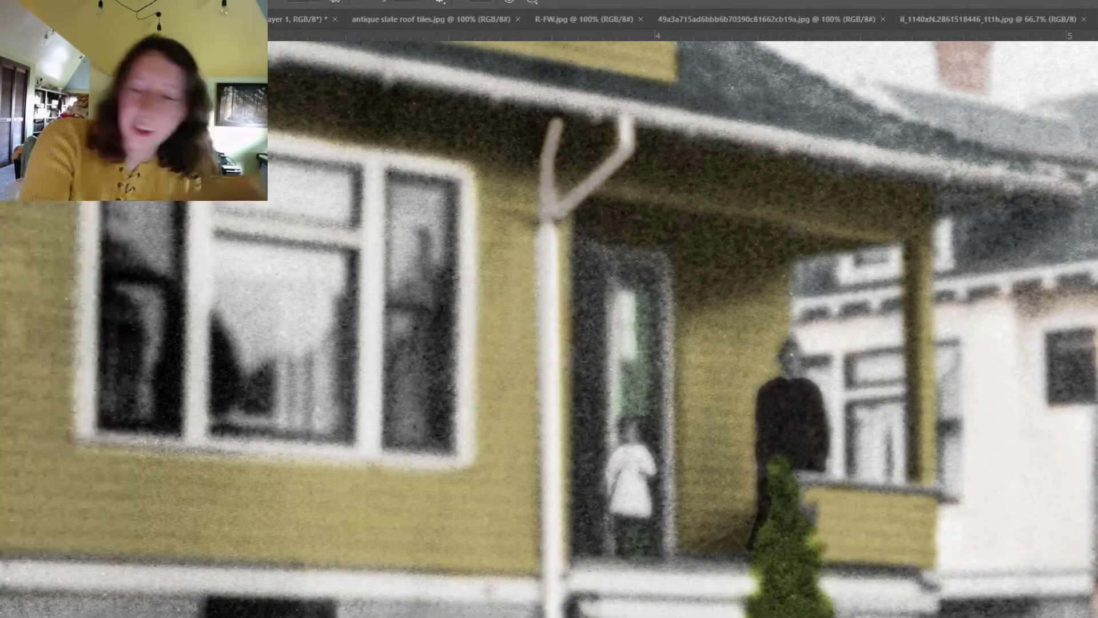
pyautogui.hotkey('alt', 'e')
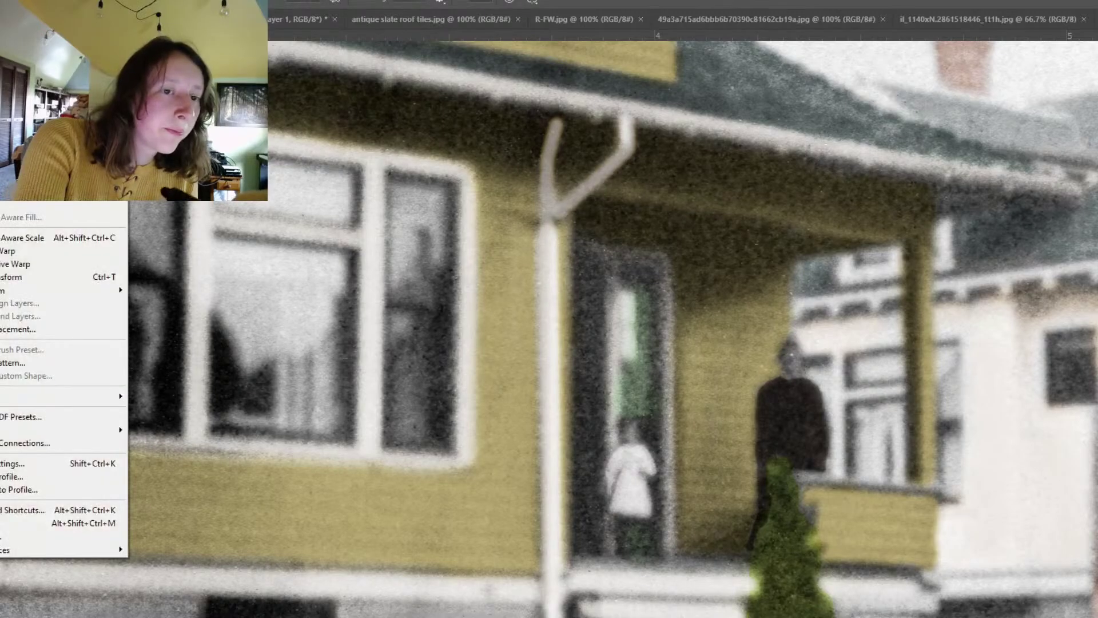
pyautogui.press('Escape')
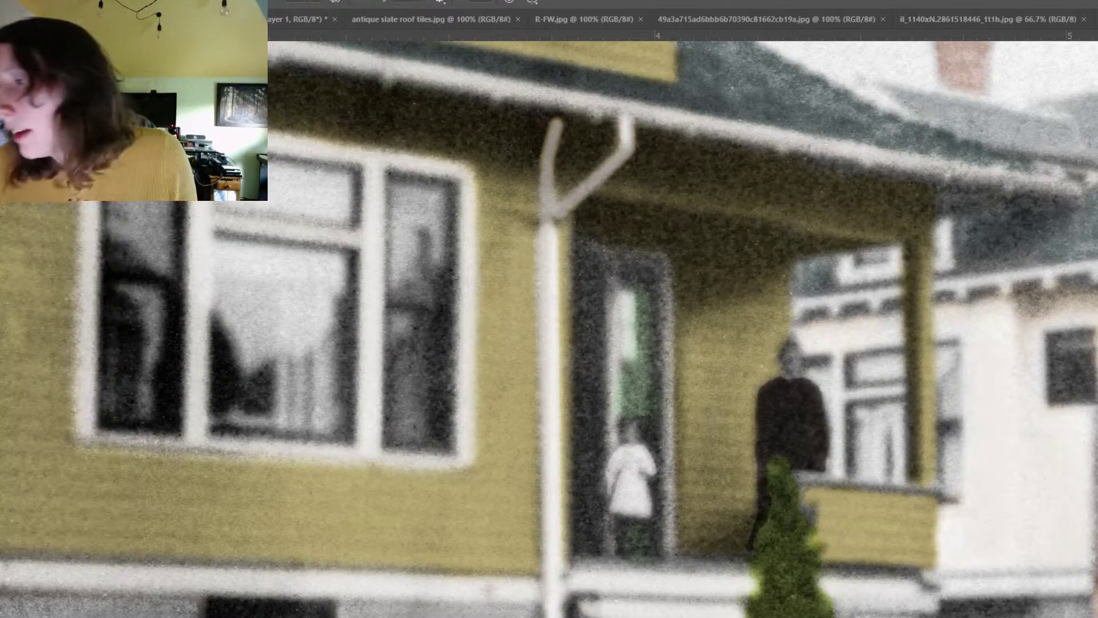
# Step: Try Overlay as the blending mode of Layer 9
pyautogui.press('F7')
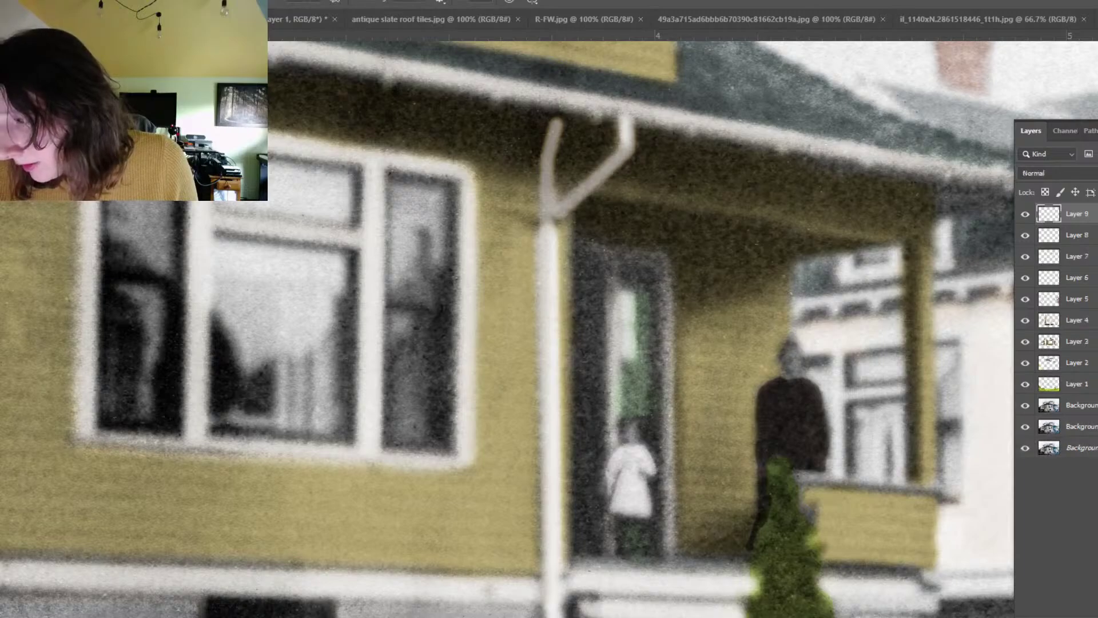
pyautogui.click(1047, 172)
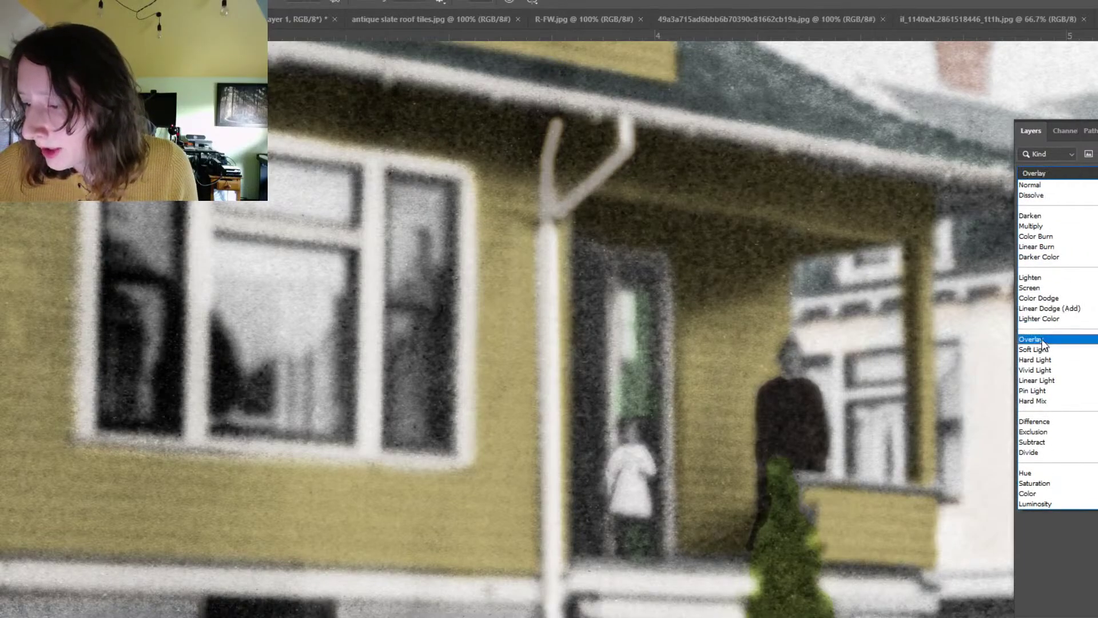
pyautogui.click(1045, 341)
pyautogui.press('F7')
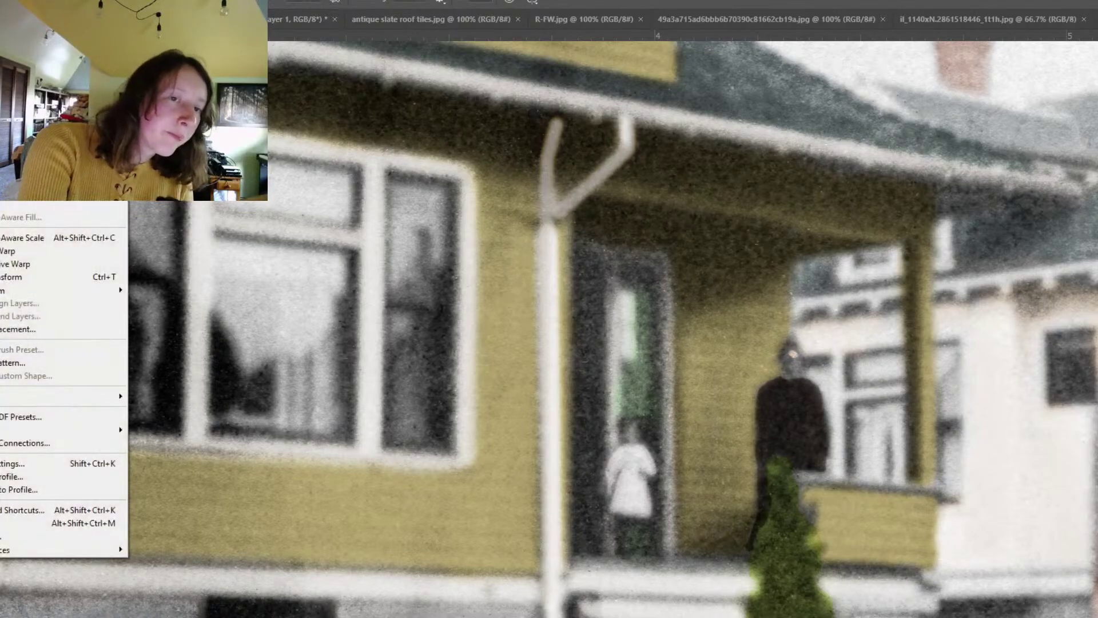
# Step: Undo the test paint on the adult's face and the Overlay blending mode of Layer 9
pyautogui.hotkey('alt', 'e')
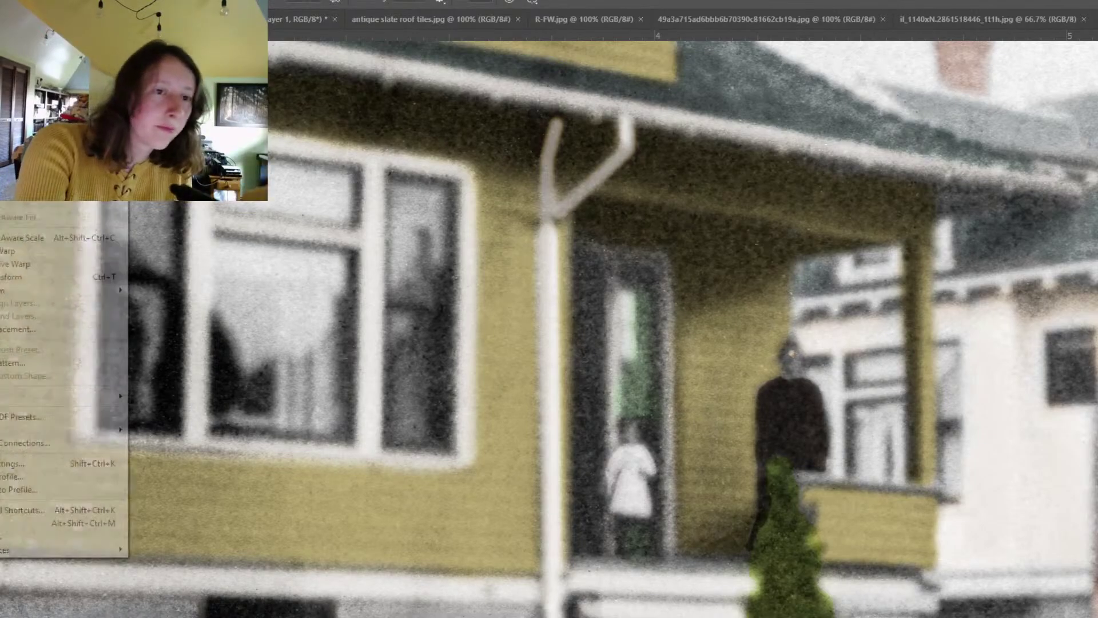
pyautogui.press('Escape')
pyautogui.hotkey('alt', 'e')
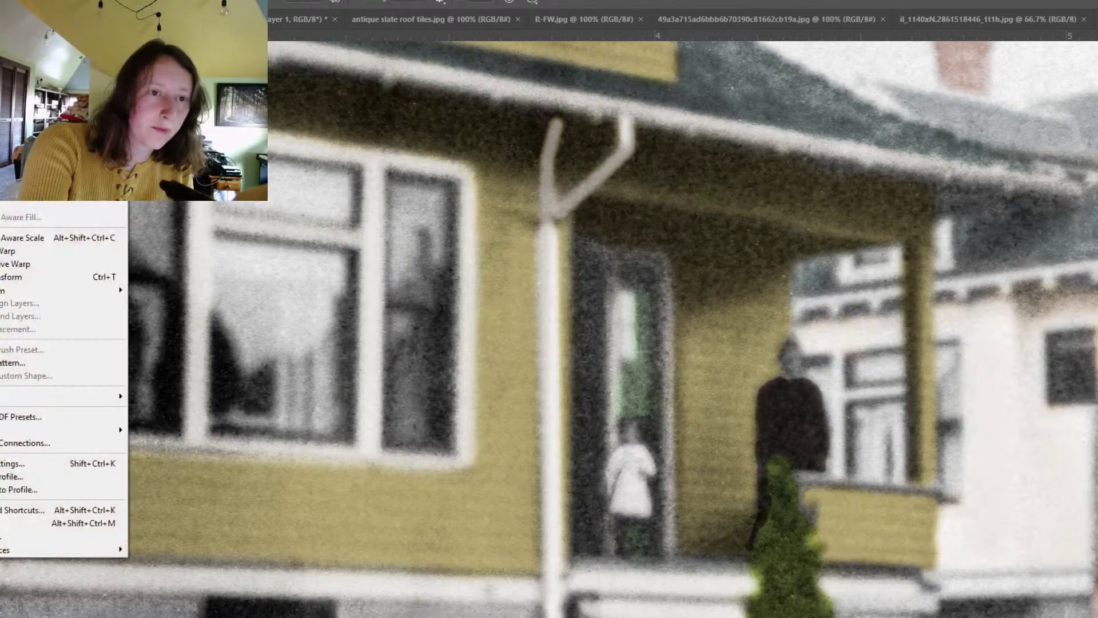
pyautogui.press('Escape')
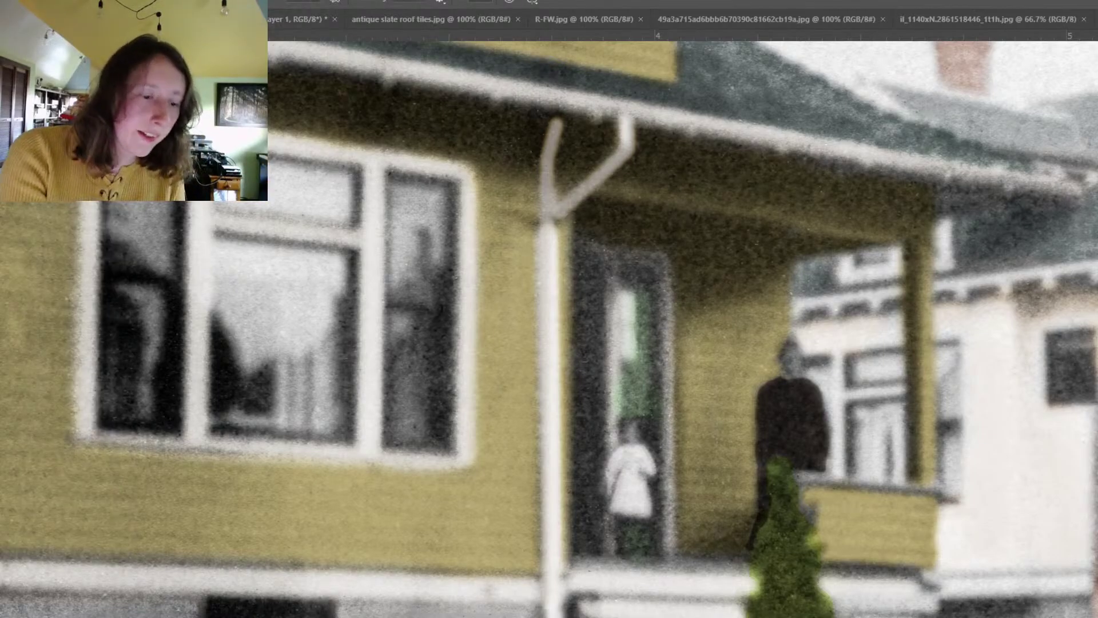
# Step: Change the foreground colour to a more muted beige skin tone and paint the face of the adult on the porch
pyautogui.moveTo(913, 107); pyautogui.dragTo(910, 103)
pyautogui.press('Return')
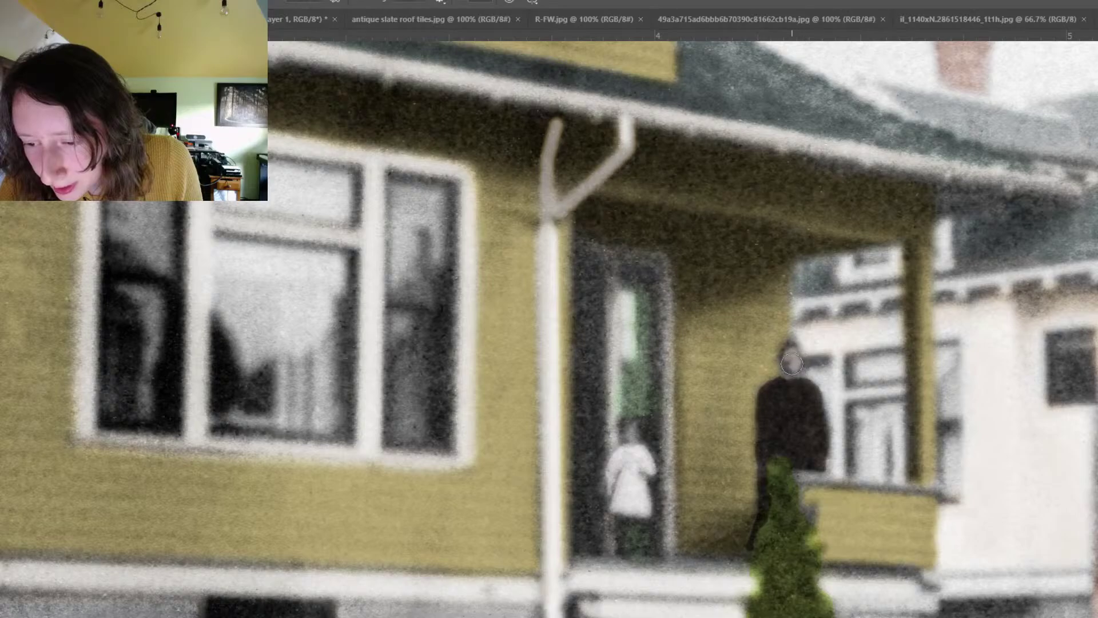
pyautogui.moveTo(788, 363); pyautogui.dragTo(796, 373)
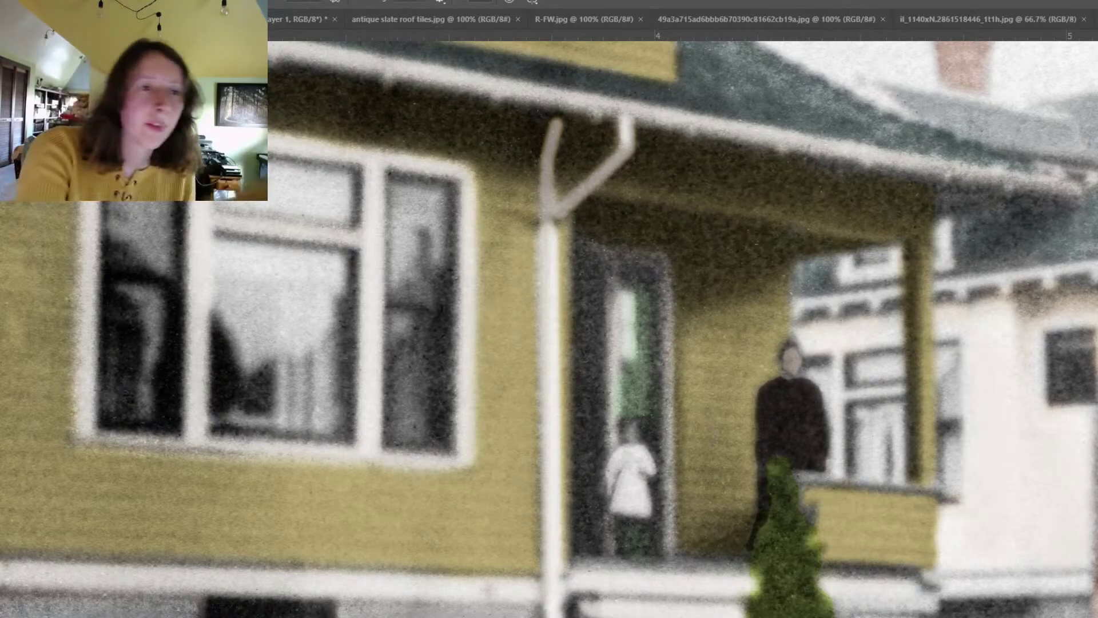
pyautogui.hotkey('alt', 'e')
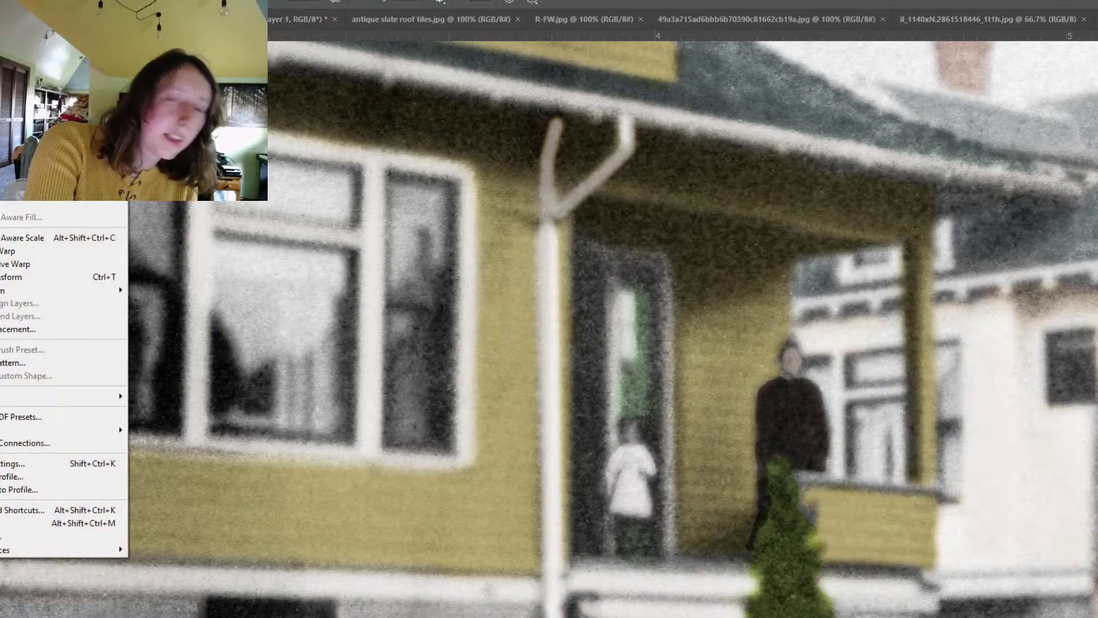
pyautogui.press('Escape')
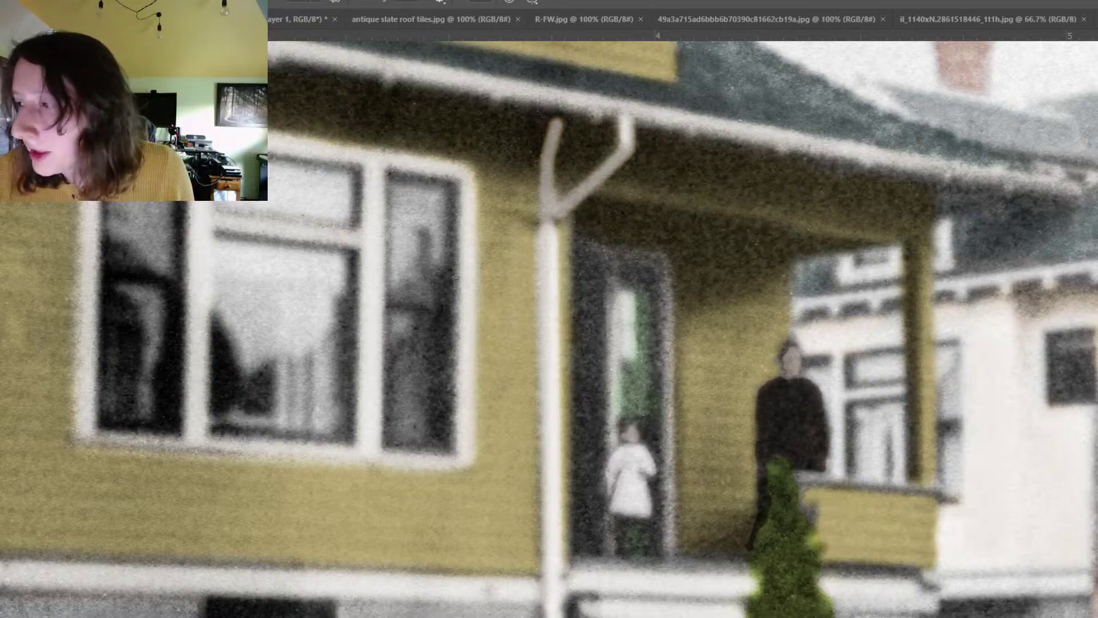
# Step: Set the blending mode of Layer 9 to Linear Light
pyautogui.press('F7')
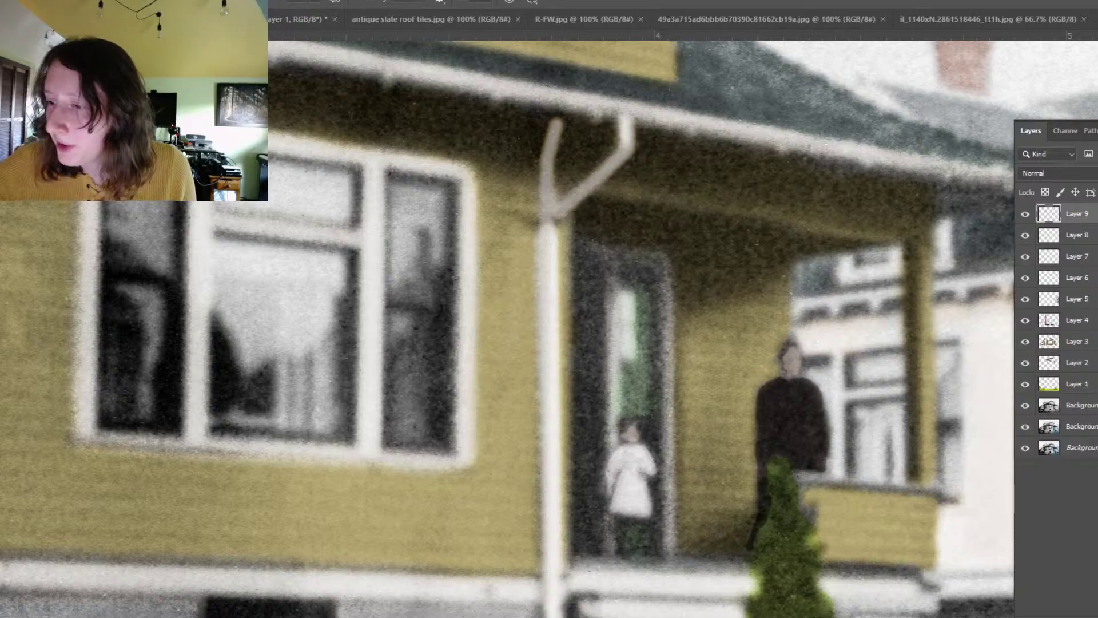
pyautogui.click(1060, 173)
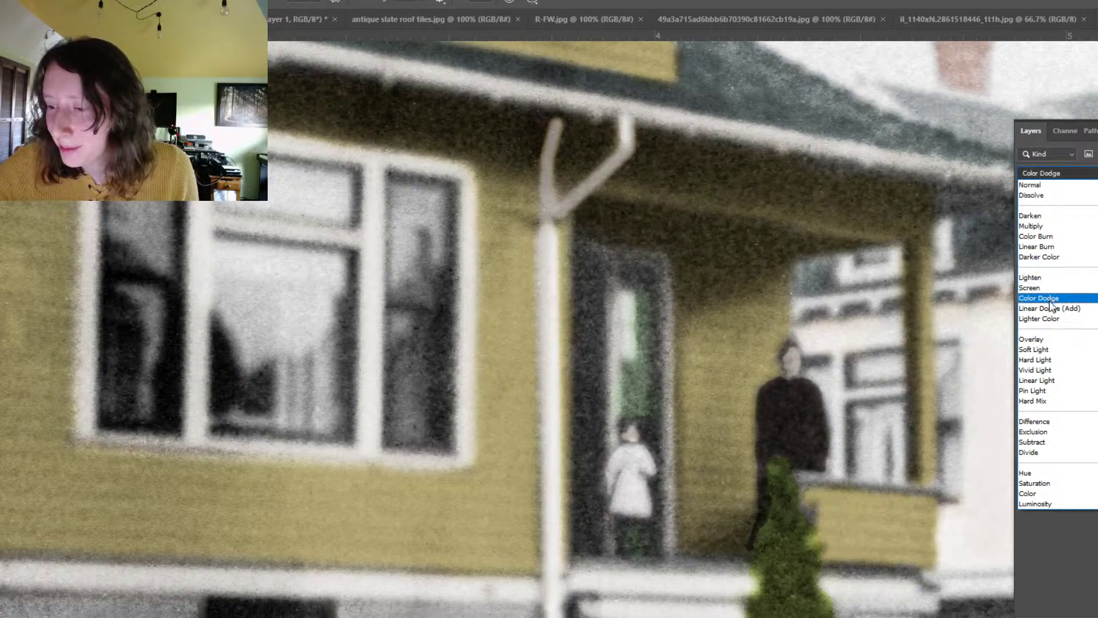
pyautogui.click(1044, 383)
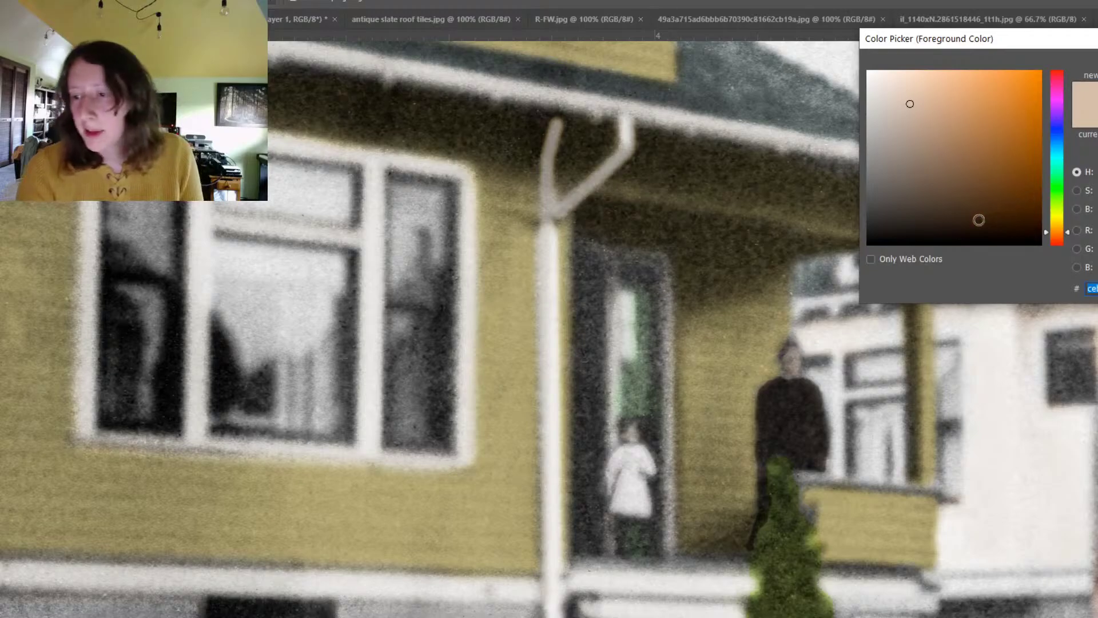
# Step: Choose a dark brown foreground colour for the hair of the two porch figures
pyautogui.click(978, 213)
pyautogui.press('Return')
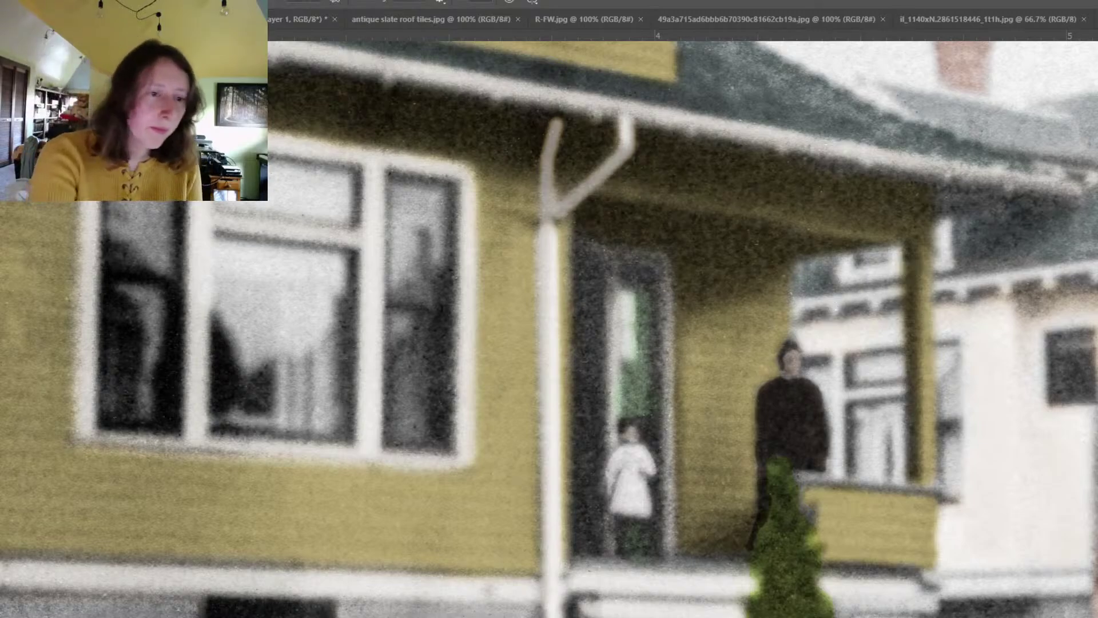
# Step: Sample the yellow siding colour and ready the brush on Layer 1 to touch up the grey patch beside the porch shrub
pyautogui.press('i')
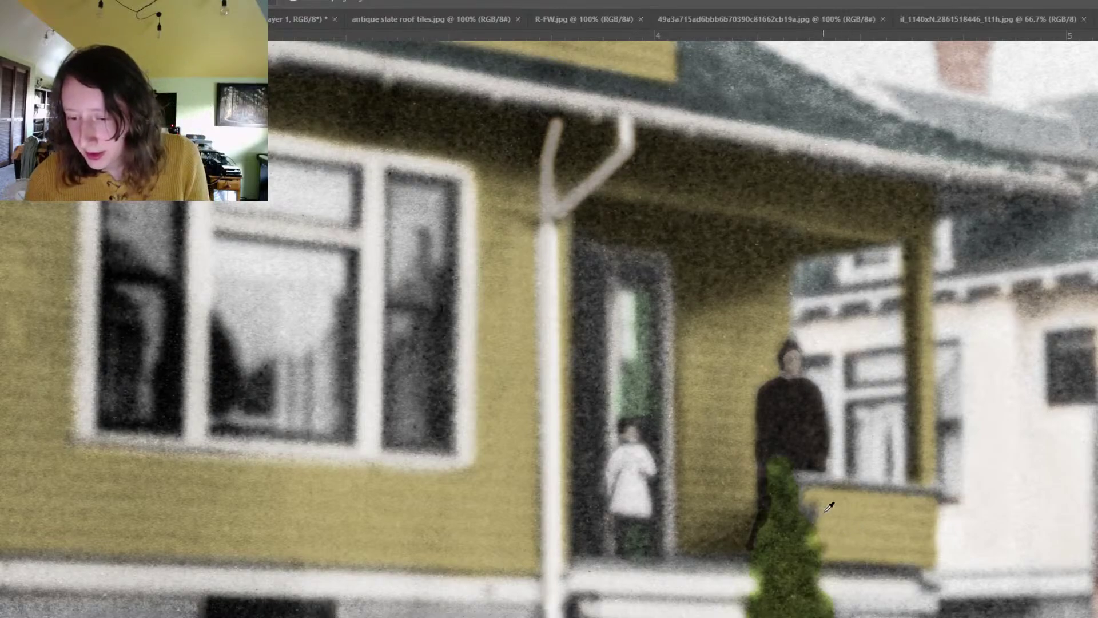
pyautogui.press('F7')
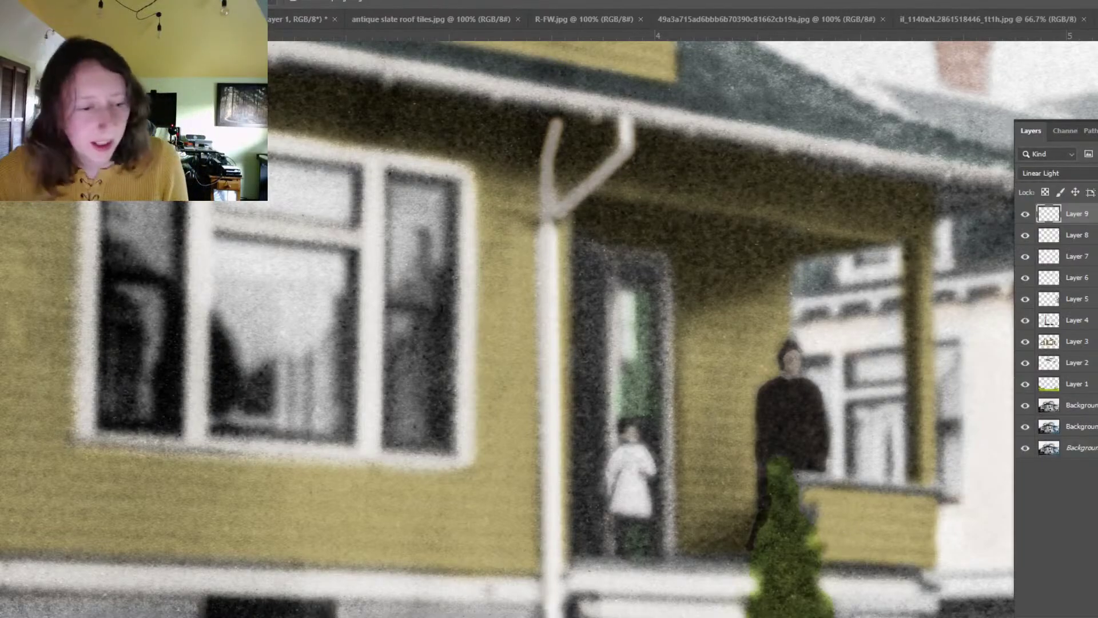
pyautogui.click(1070, 384)
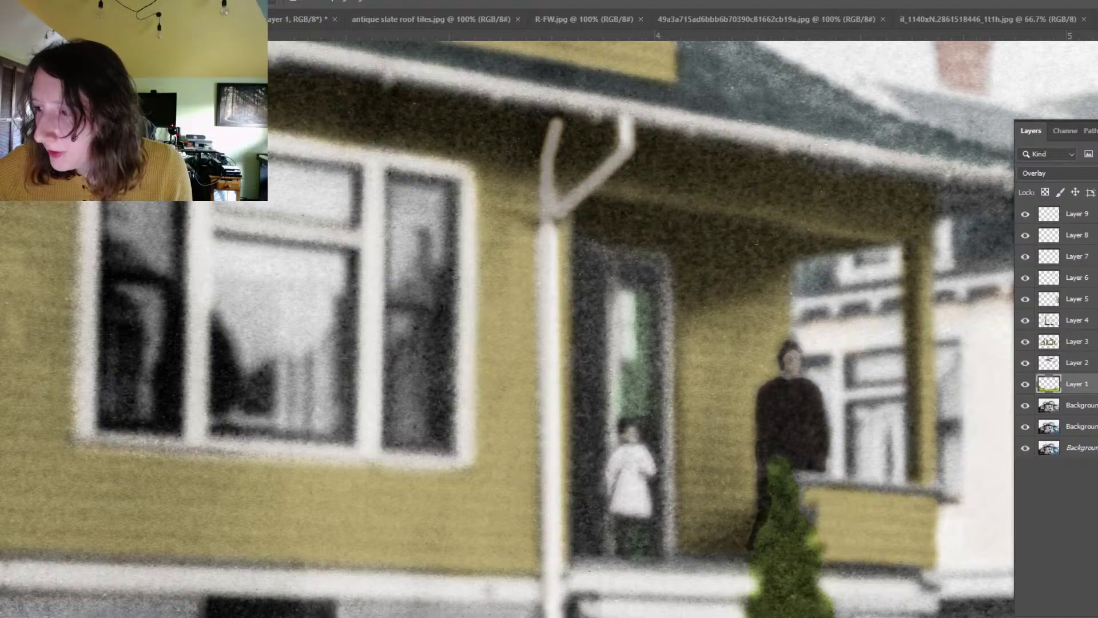
pyautogui.press('F7')
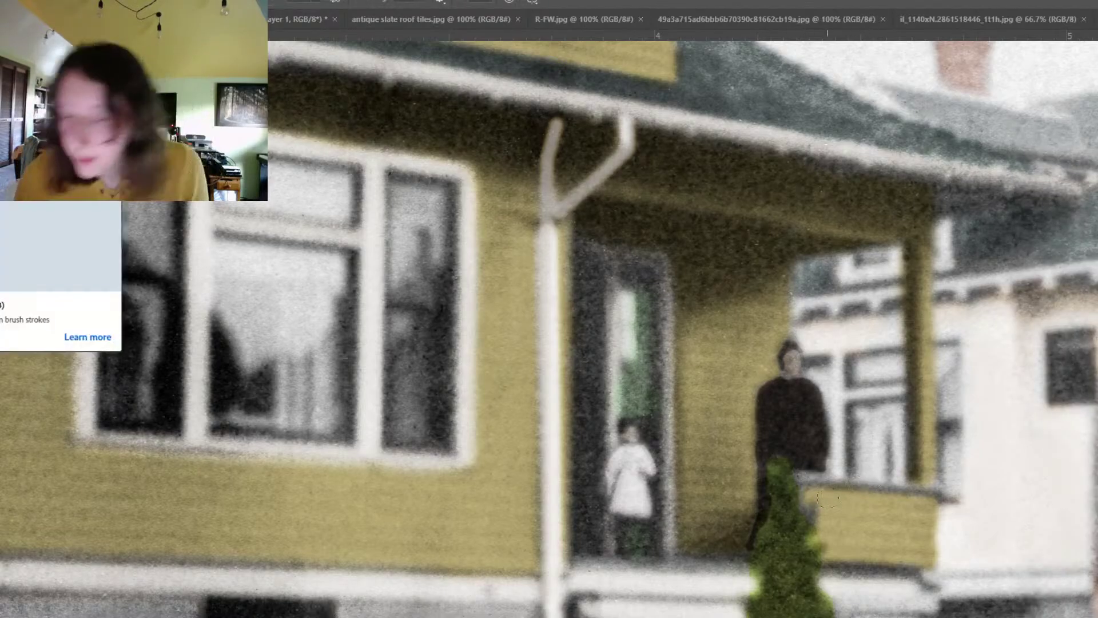
pyautogui.press('b')
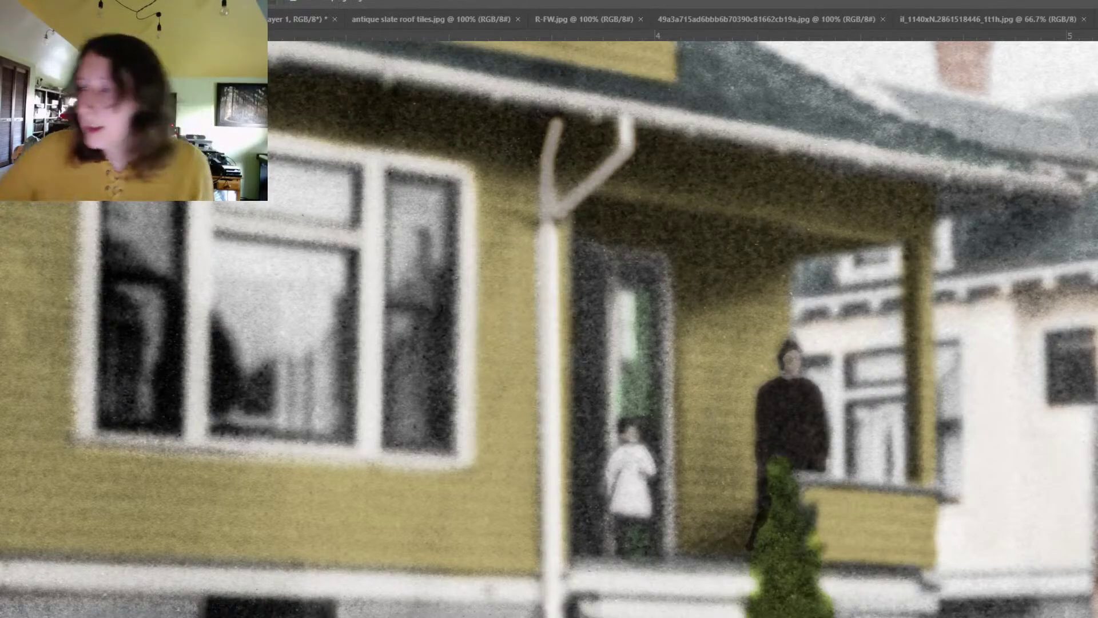
# Step: Hide and reshow Layer 4 to check that it holds the white trim, and make it the active layer
pyautogui.moveTo(1092, 309)
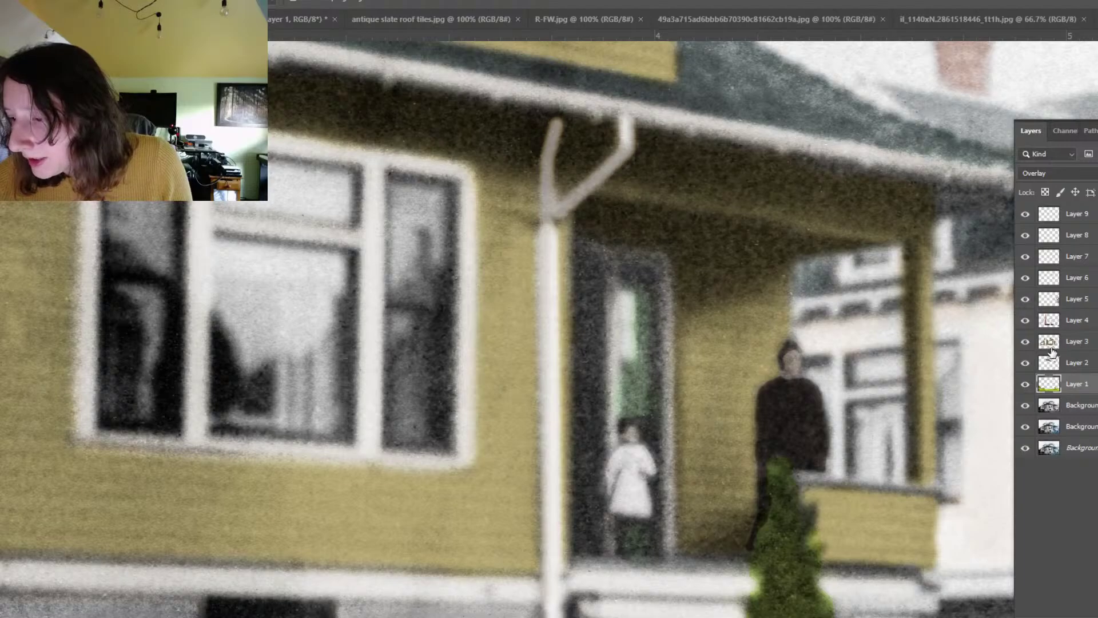
pyautogui.click(1025, 322)
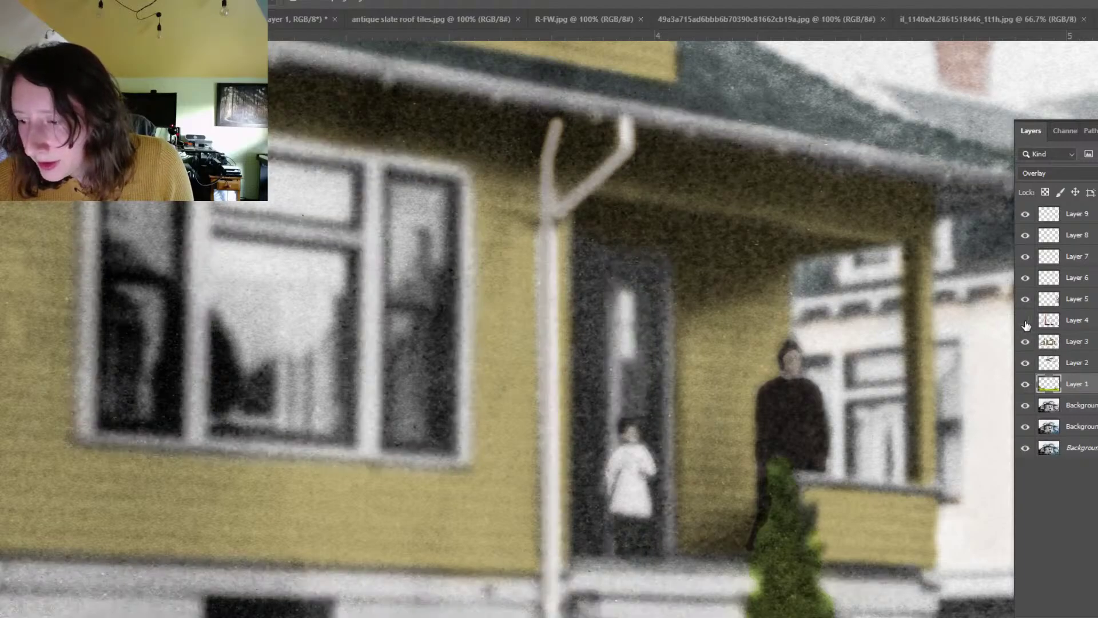
pyautogui.click(1024, 321)
pyautogui.click(1050, 323)
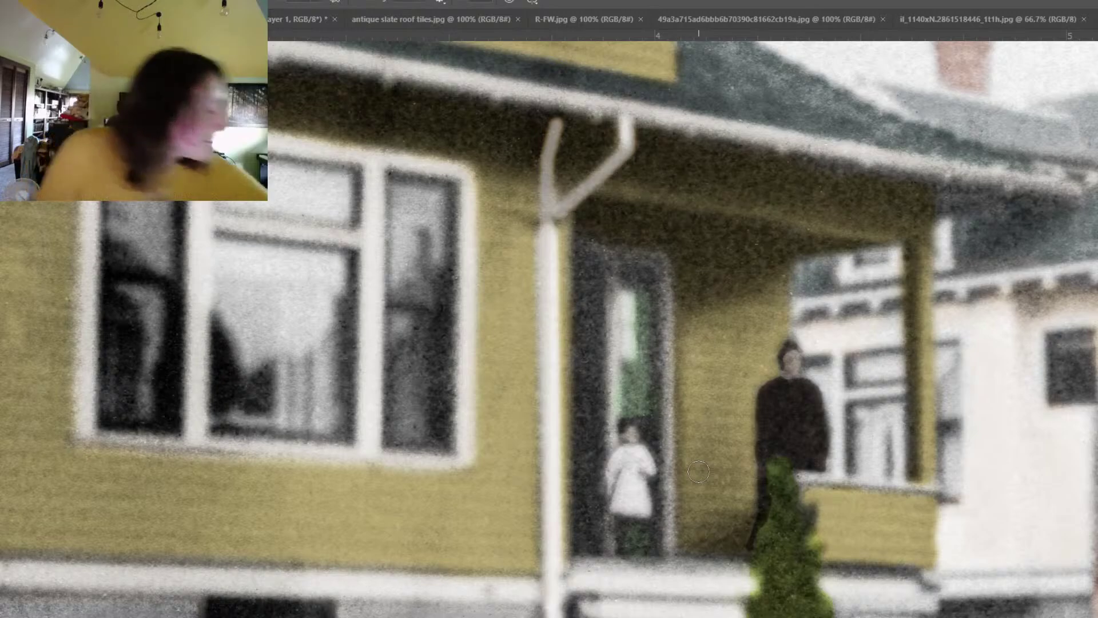
# Step: Examine the whole colourized house photo
pyautogui.hotkey('ctrl', '-')
pyautogui.hotkey('ctrl', '-')
pyautogui.hotkey('ctrl', '-')
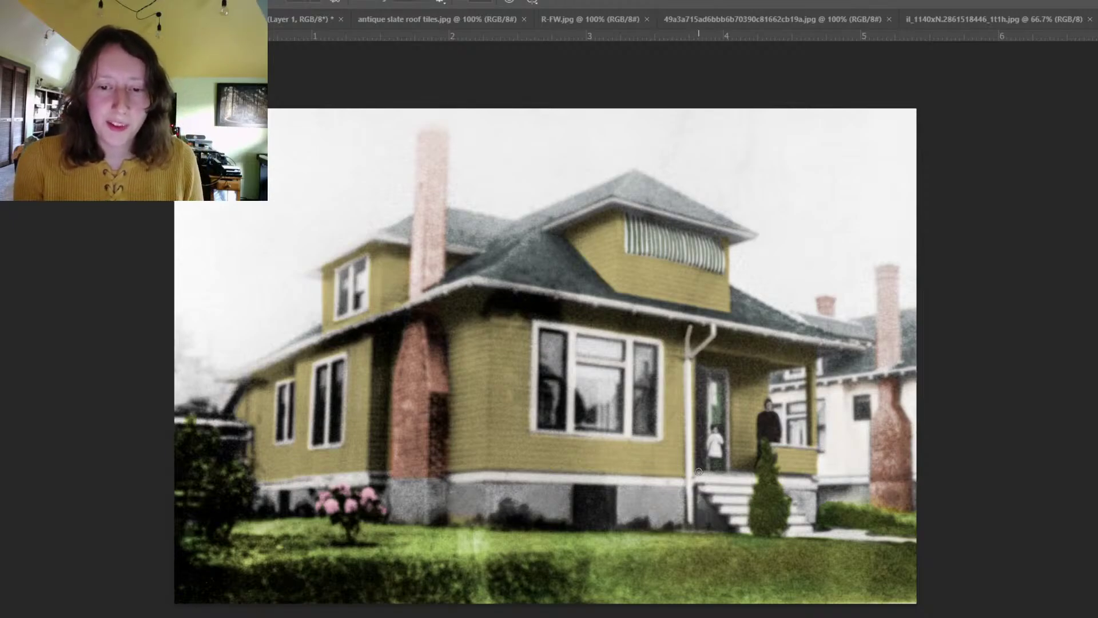
# Step: Choose a very light, nearly white grey as the foreground colour for touching up the porch area
pyautogui.hotkey('ctrl', 'Tab')
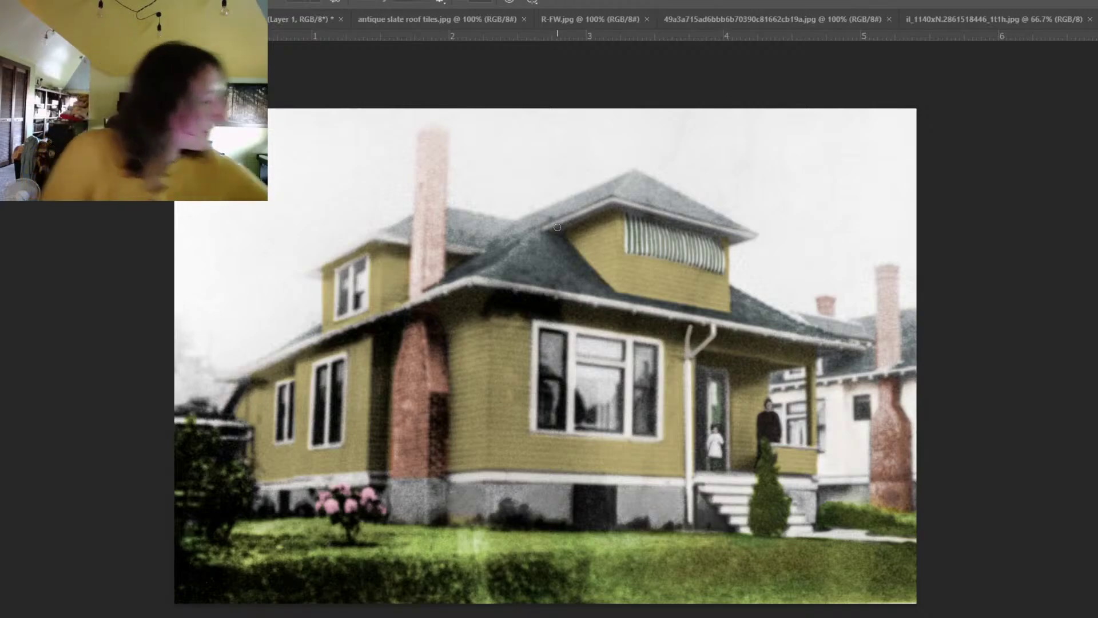
pyautogui.hotkey('ctrl', '+')
pyautogui.hotkey('ctrl', '+')
pyautogui.hotkey('ctrl', '+')
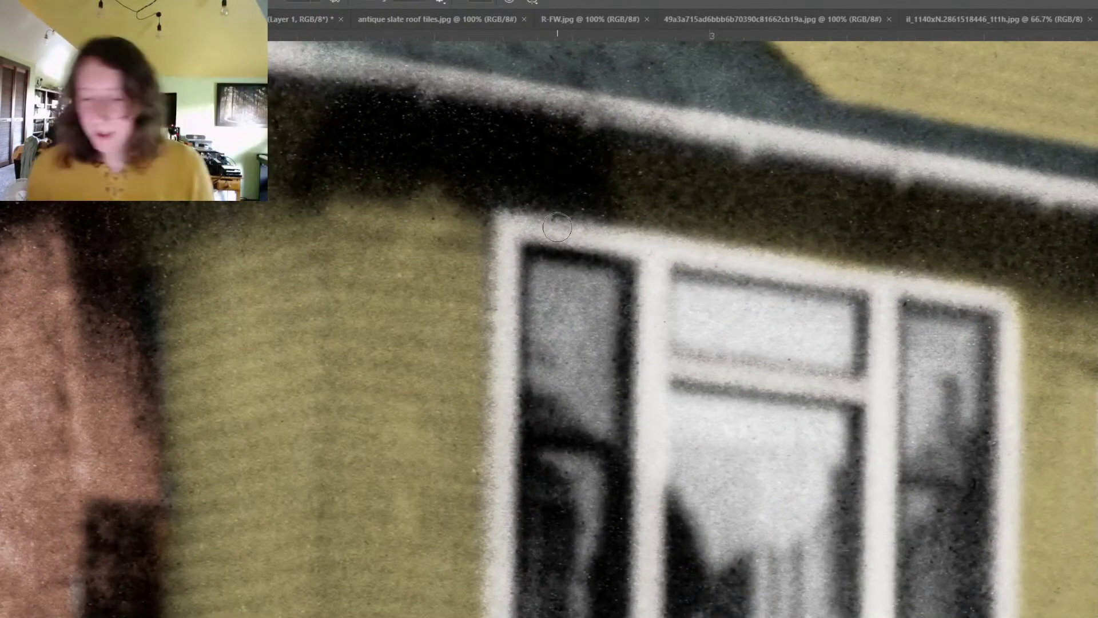
pyautogui.hscroll(10, 675, 320)
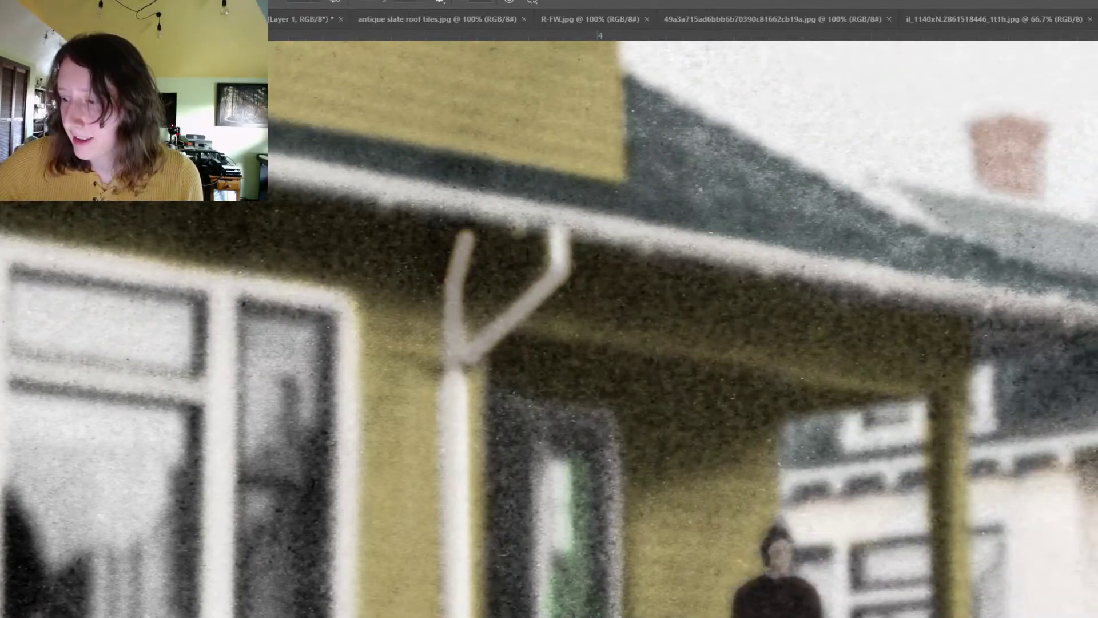
pyautogui.scroll(-8, 549, 329)
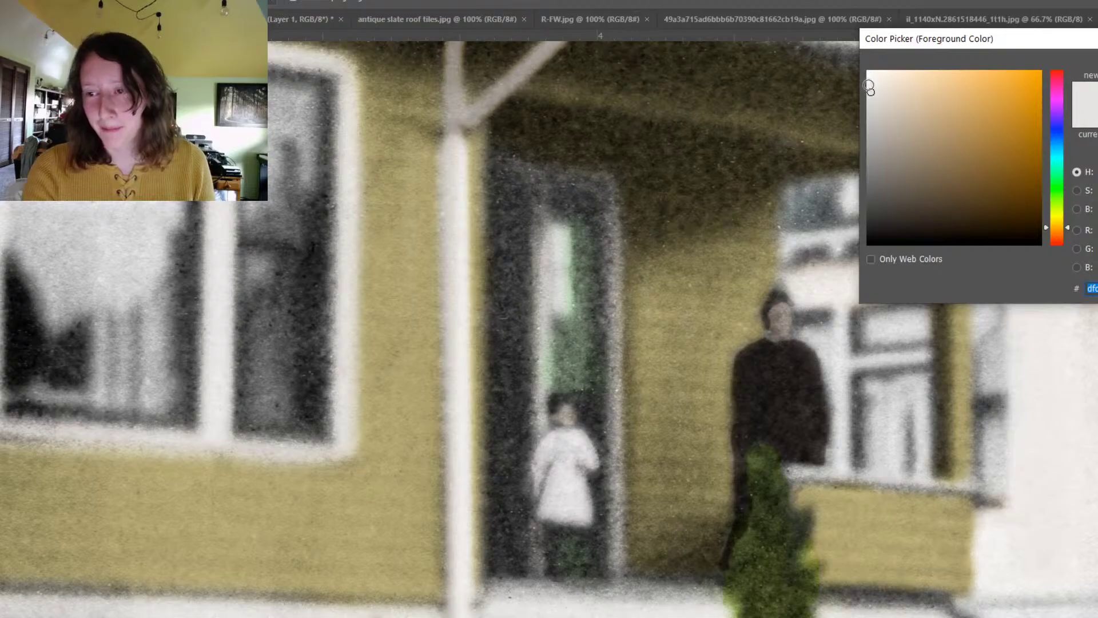
pyautogui.click(869, 85)
pyautogui.press('Return')
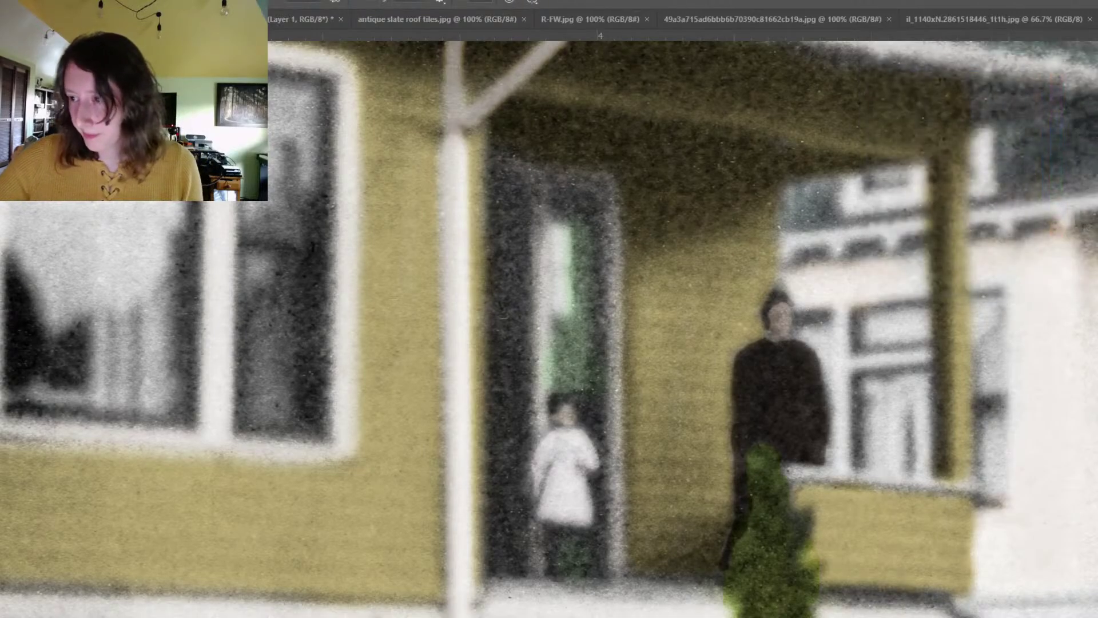
# Step: Undo the last change made around the porch and check the whole house photo
pyautogui.moveTo(1093, 217)
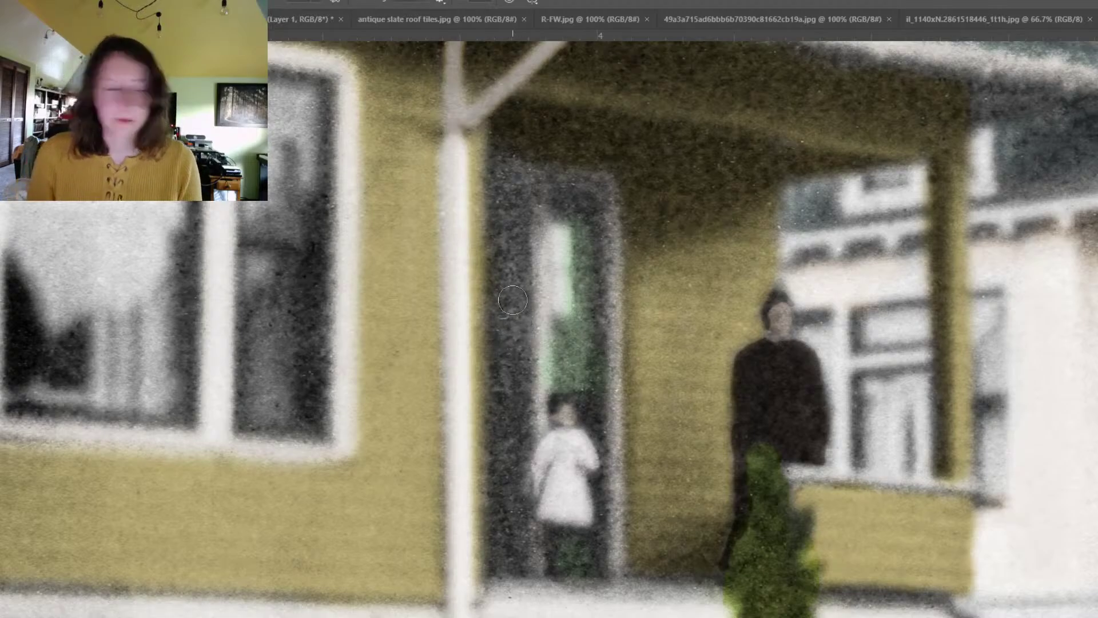
pyautogui.hotkey('ctrl', 'z')
pyautogui.scroll(-4, 512, 299)
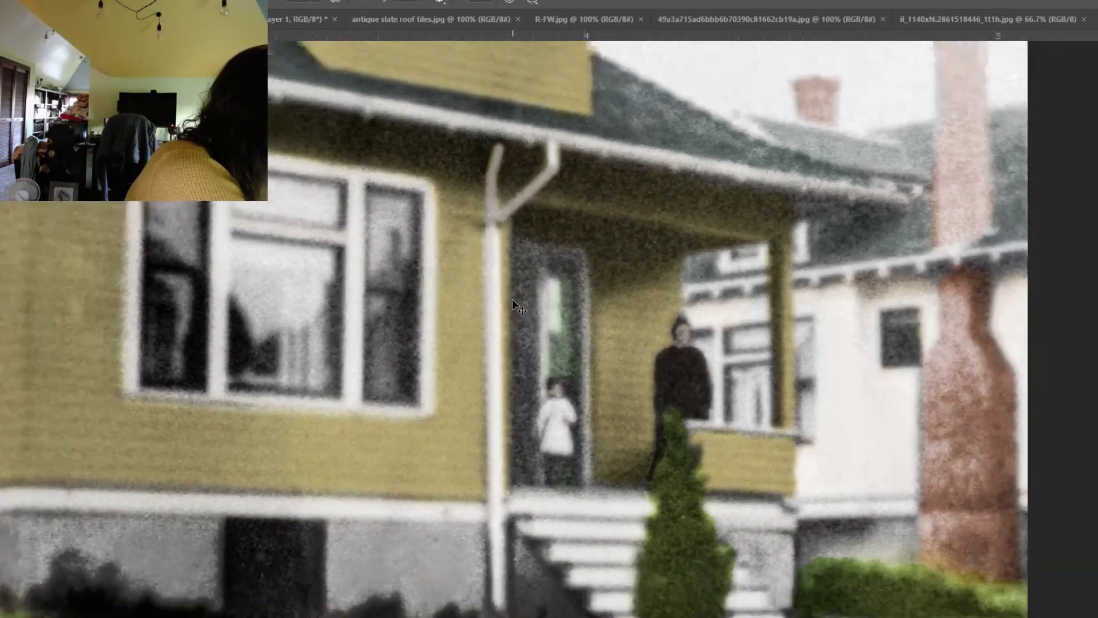
pyautogui.hotkey('ctrl', '-')
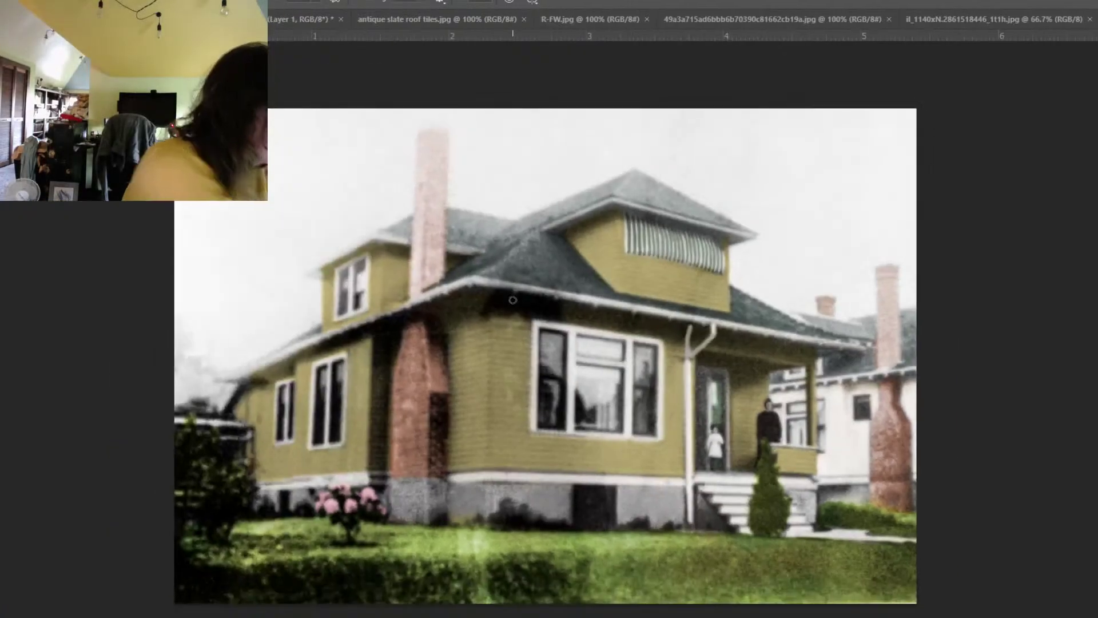